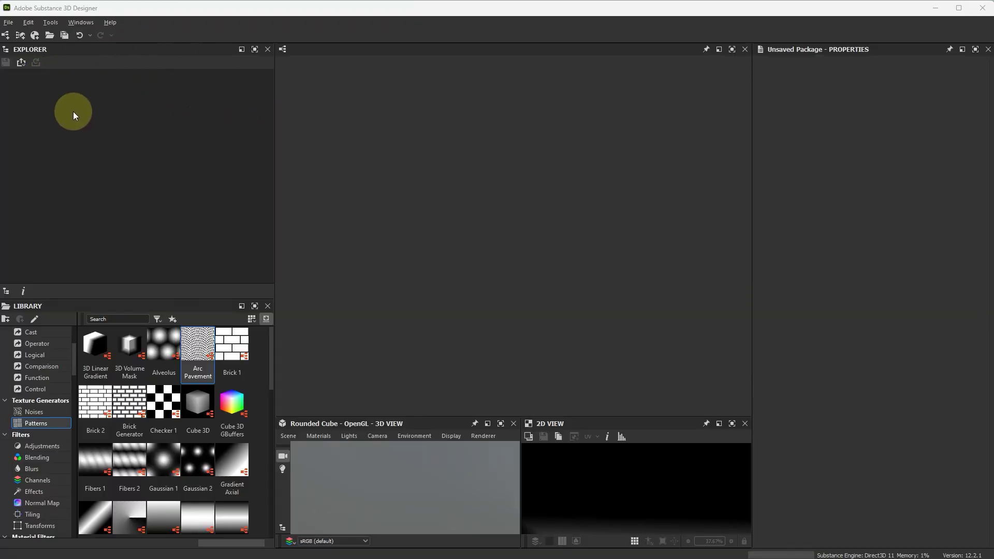
# Create a new Metallic Roughness substance graph named mat1
pyautogui.click(6, 34)
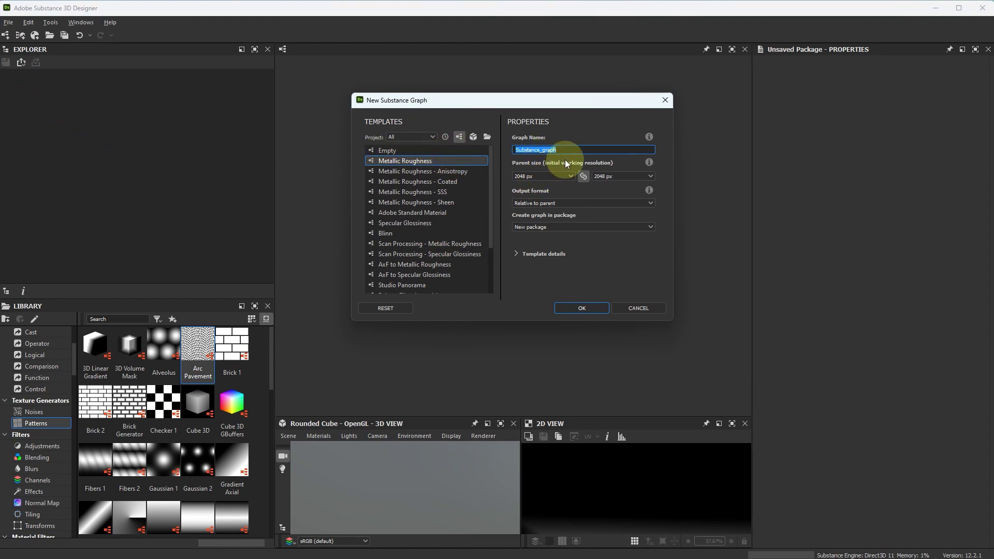
pyautogui.write('mat1')
pyautogui.click(595, 307)
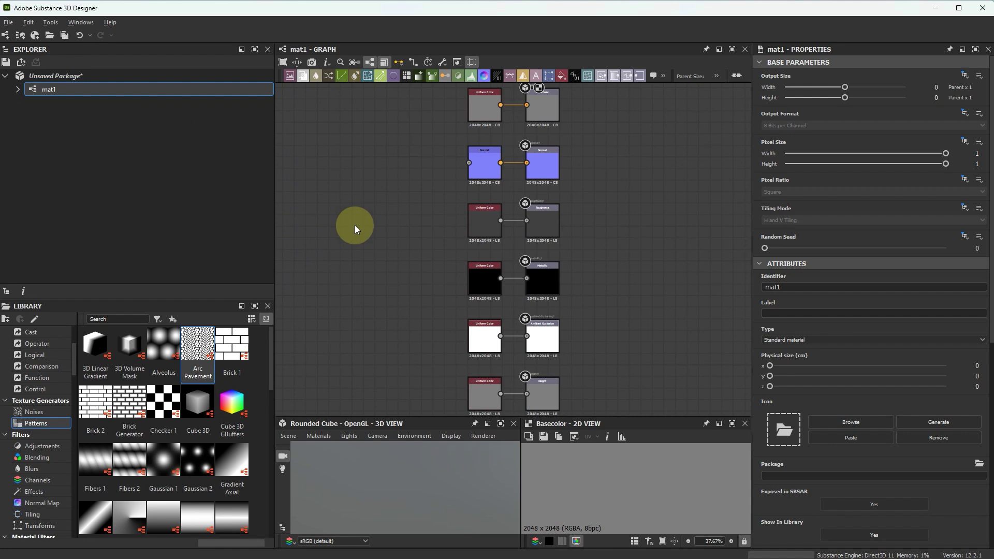
# Add a Polygon 2 node in the empty graph area beside the column of output nodes
pyautogui.press('space')
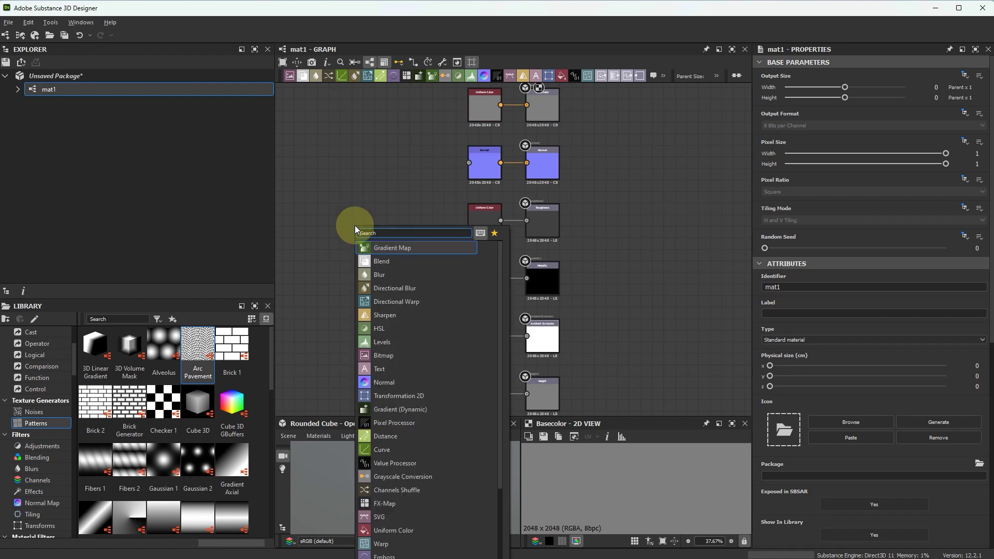
pyautogui.write('po')
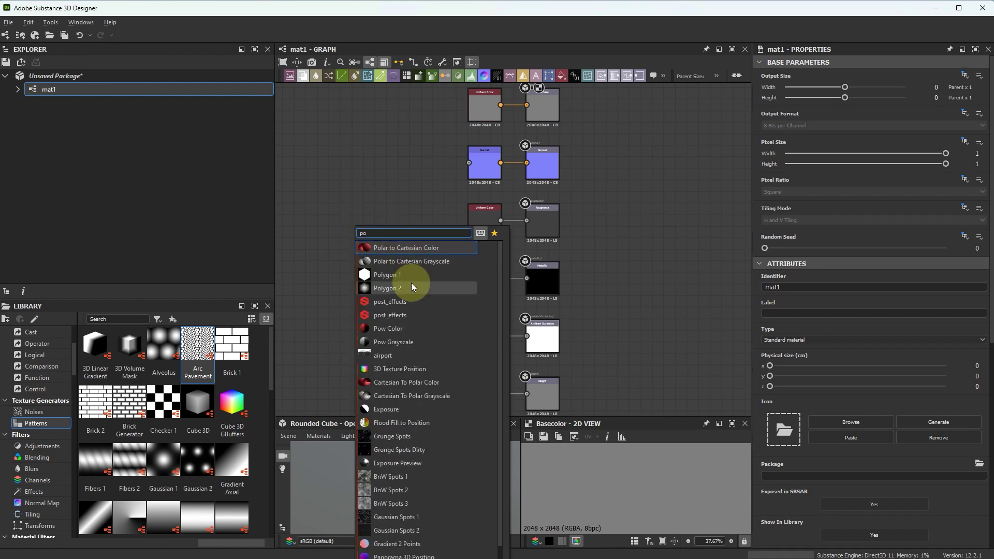
pyautogui.click(411, 288)
pyautogui.moveTo(353, 223); pyautogui.dragTo(342, 230)
# Set the polygon's sides to 3 and its rotation to about 0.08 turns so the triangle points down
pyautogui.scroll(-5, 852, 435)
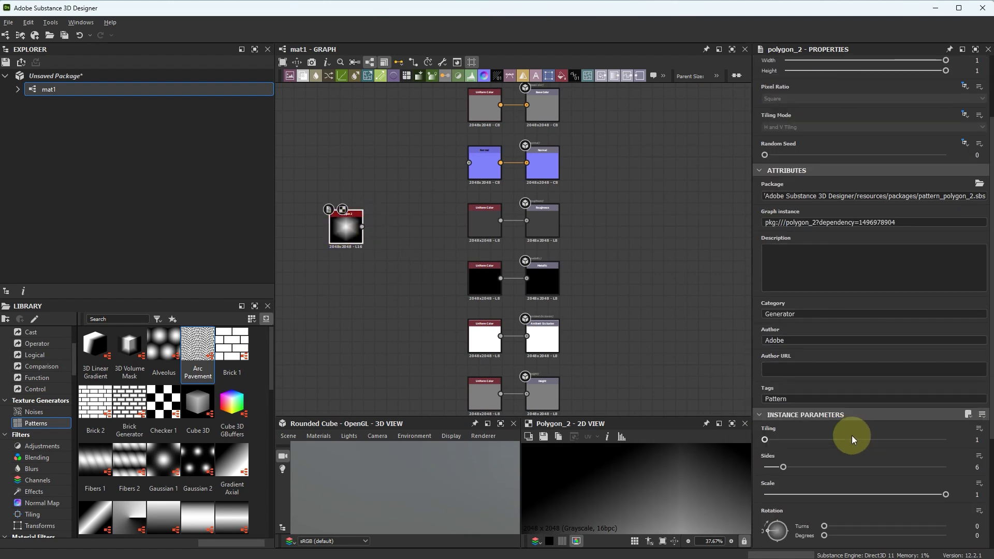
pyautogui.moveTo(784, 405); pyautogui.dragTo(765, 404)
pyautogui.scroll(-2, 871, 412)
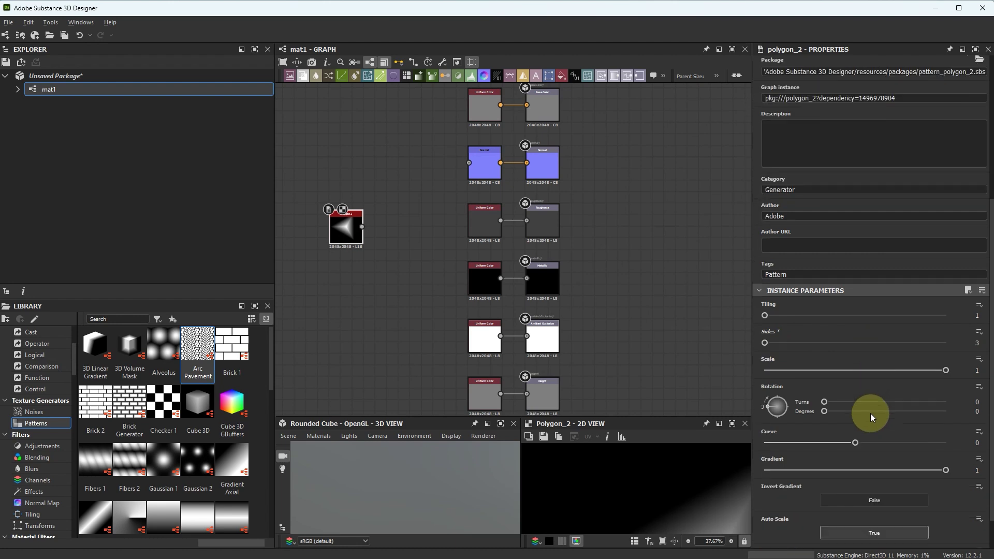
pyautogui.scroll(-1, 904, 464)
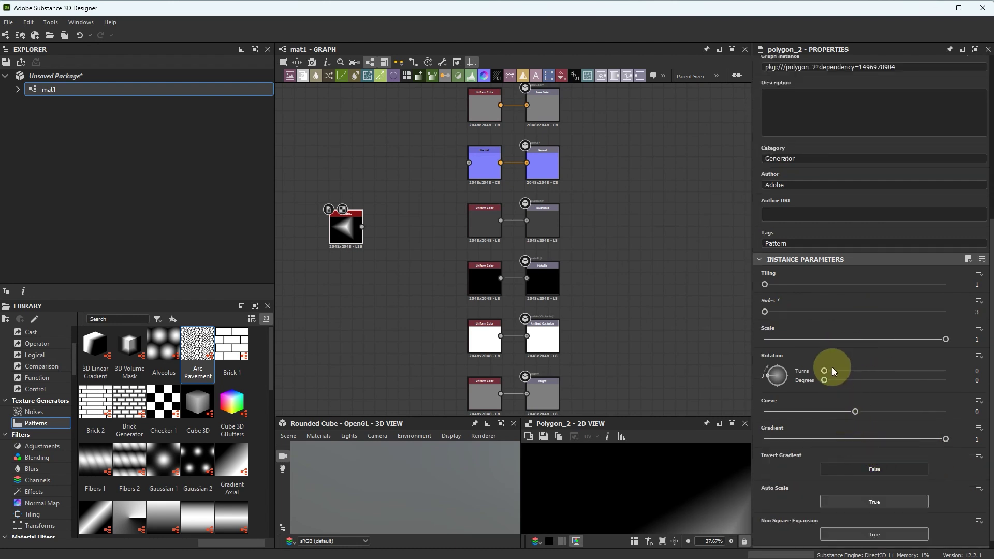
pyautogui.moveTo(827, 368); pyautogui.dragTo(834, 370)
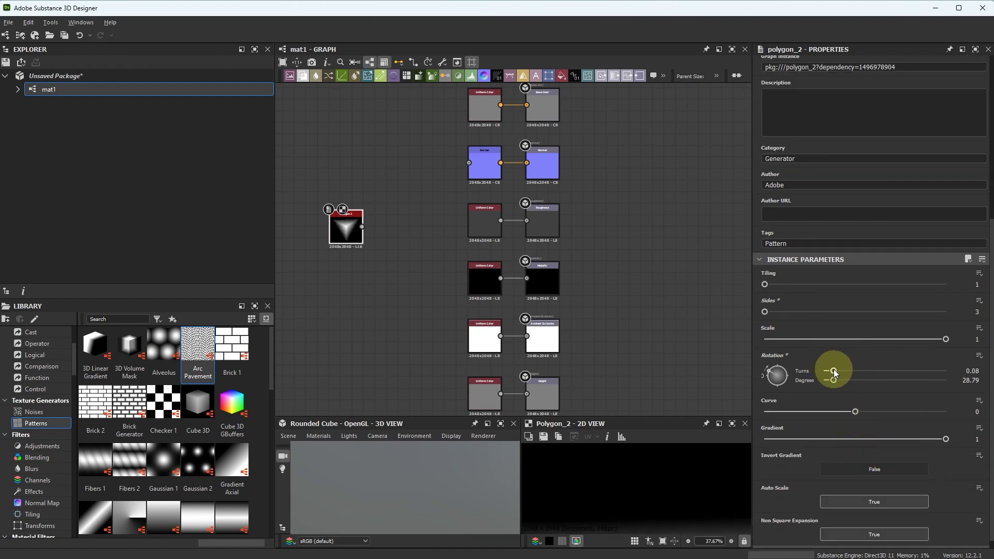
# Shift the polygon node aside and add a Transformation 2D node next to it, fed by the polygon's output
pyautogui.moveTo(332, 224); pyautogui.dragTo(309, 224)
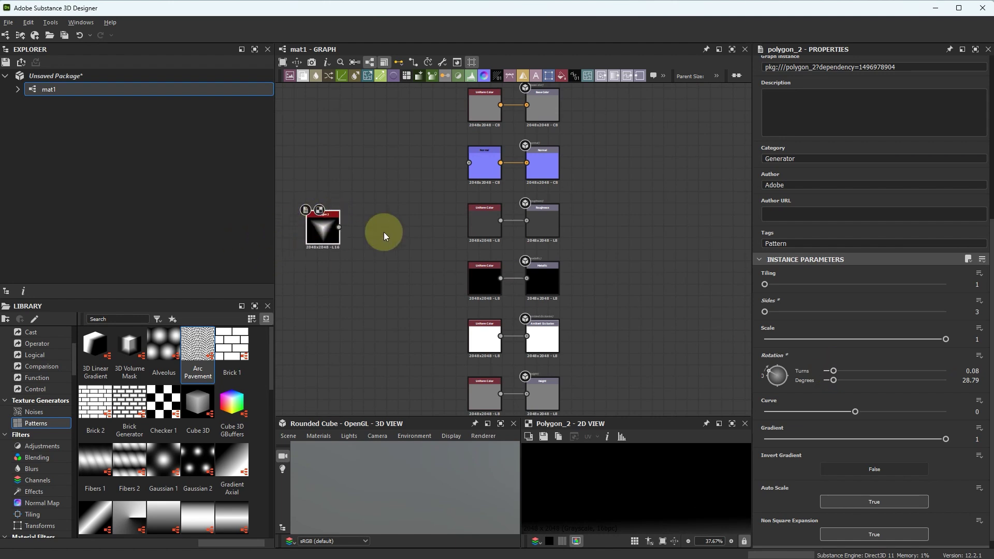
pyautogui.press('space')
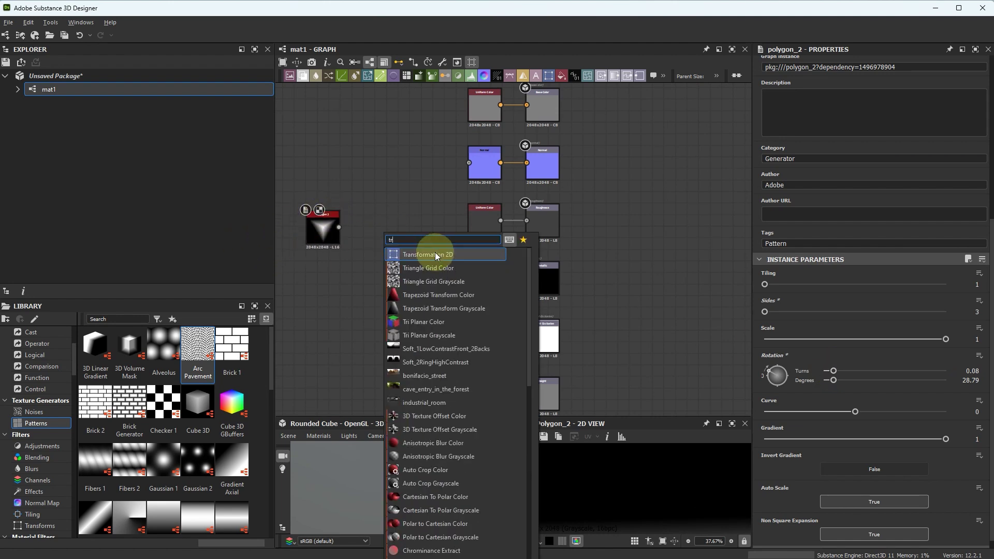
pyautogui.click(393, 239)
pyautogui.moveTo(391, 235); pyautogui.dragTo(360, 227)
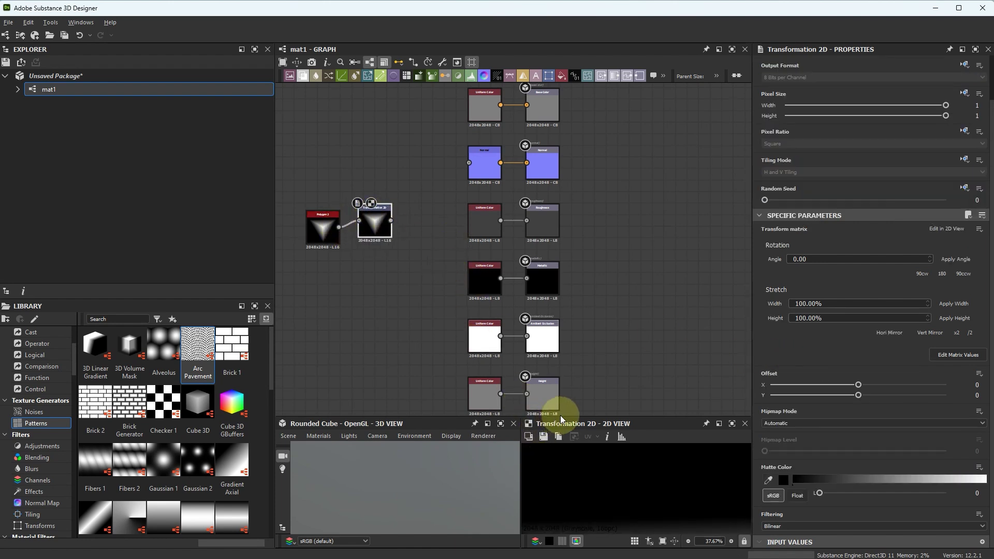
# Enlarge the 2D view, squeeze the triangle to about half its width and shift it up to a Y offset of about 0.075
pyautogui.moveTo(562, 418); pyautogui.dragTo(561, 185)
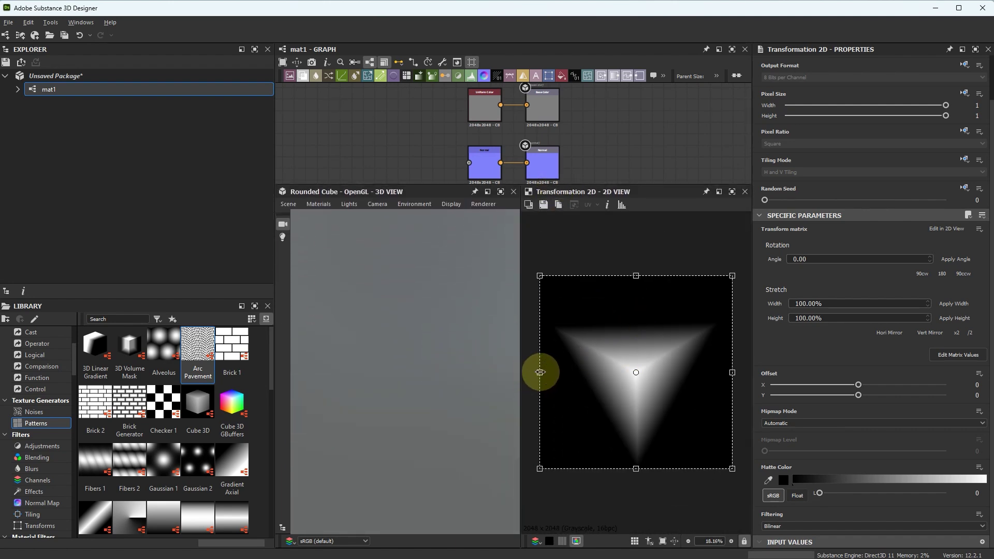
pyautogui.moveTo(540, 372); pyautogui.dragTo(587, 372)
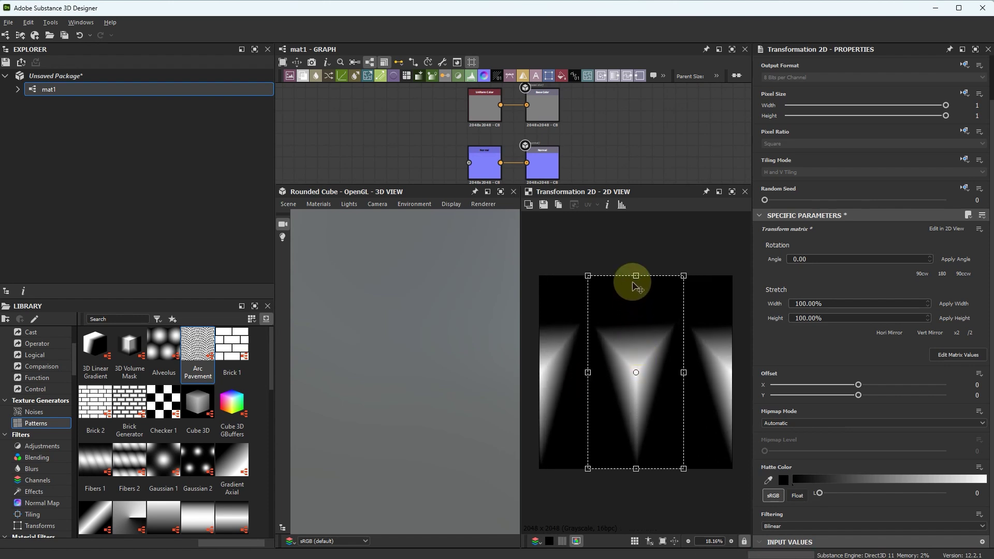
pyautogui.moveTo(630, 330); pyautogui.dragTo(631, 316)
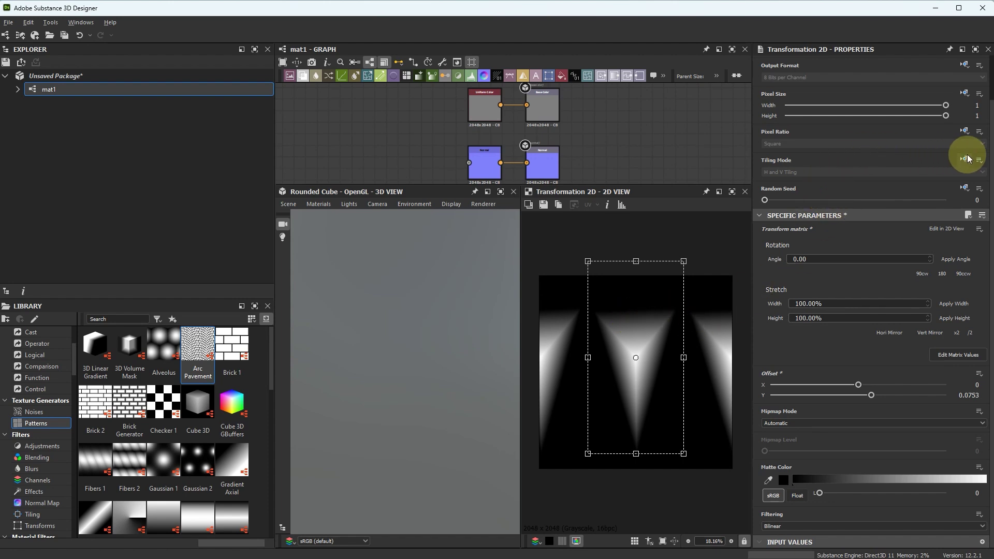
# Make the Transformation 2D node's tiling mode absolute and set it to No Tiling
pyautogui.click(979, 162)
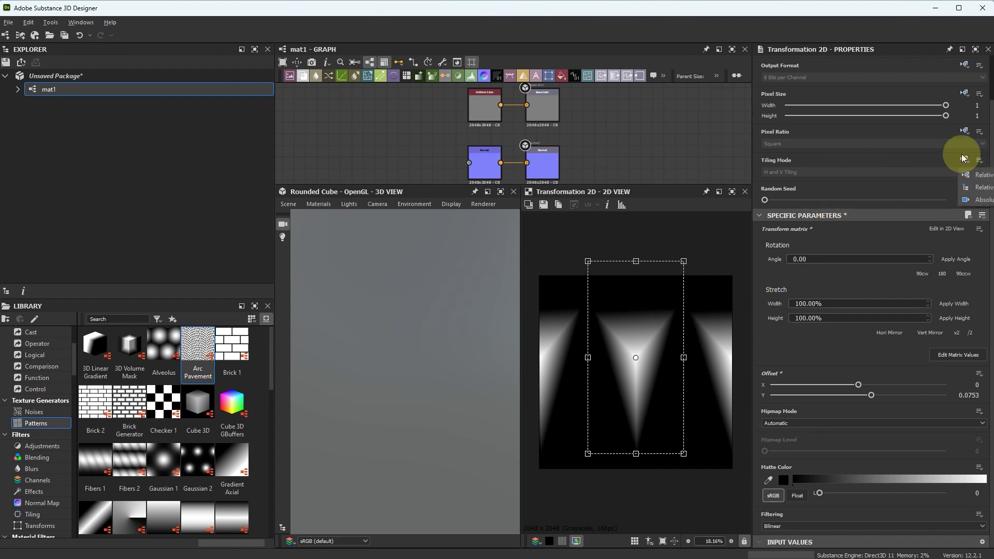
pyautogui.click(982, 201)
pyautogui.click(816, 171)
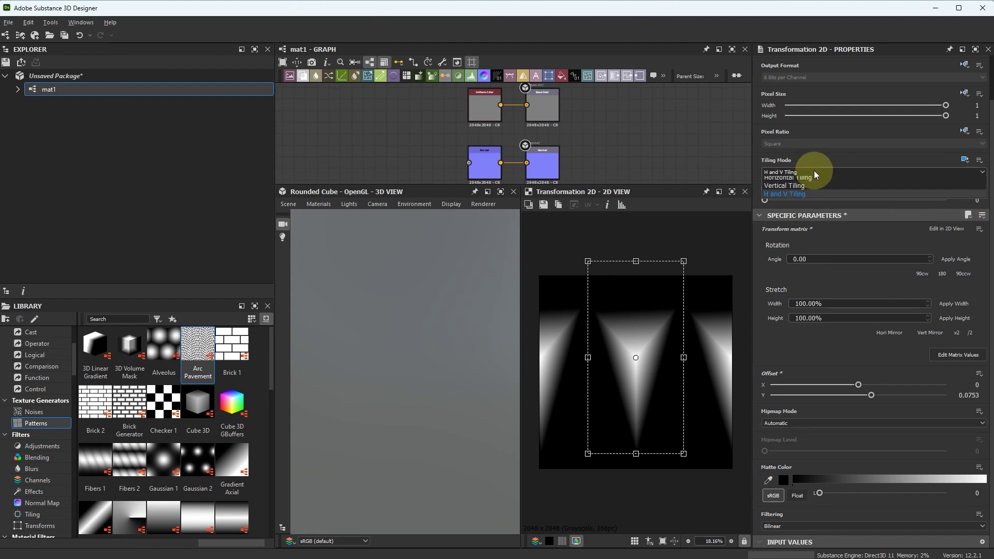
pyautogui.click(806, 182)
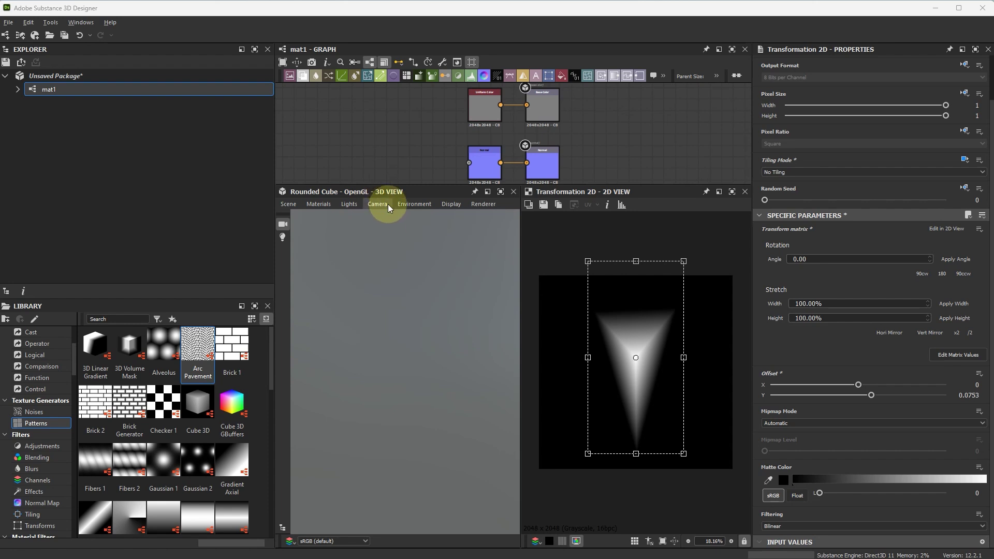
# Enlarge the graph area and move the output nodes and the polygon and transformation pair apart to free space between them
pyautogui.moveTo(409, 186); pyautogui.dragTo(394, 447)
pyautogui.moveTo(441, 264); pyautogui.dragTo(547, 202, button='middle')
pyautogui.scroll(-1, 470, 264)
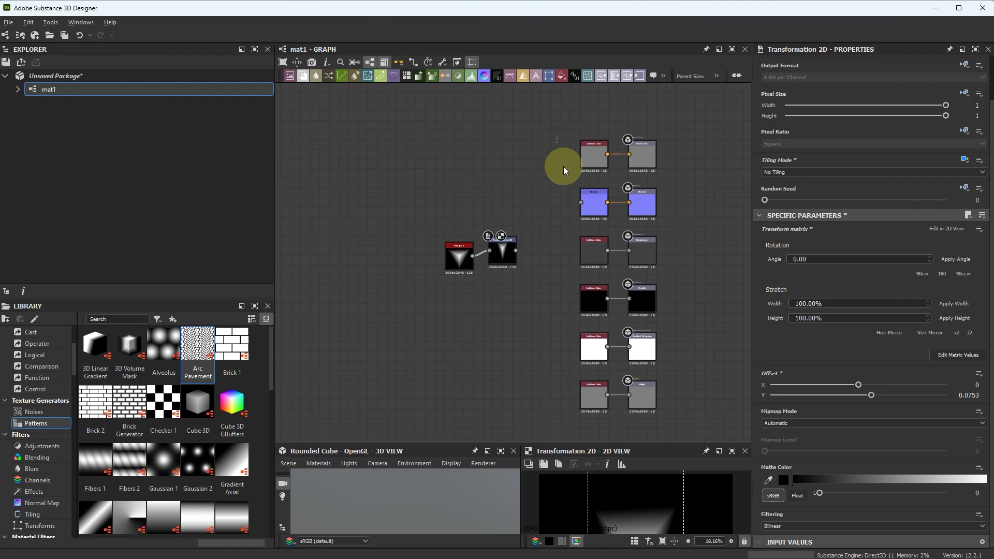
pyautogui.moveTo(641, 396); pyautogui.dragTo(698, 406)
pyautogui.moveTo(415, 193); pyautogui.dragTo(510, 305)
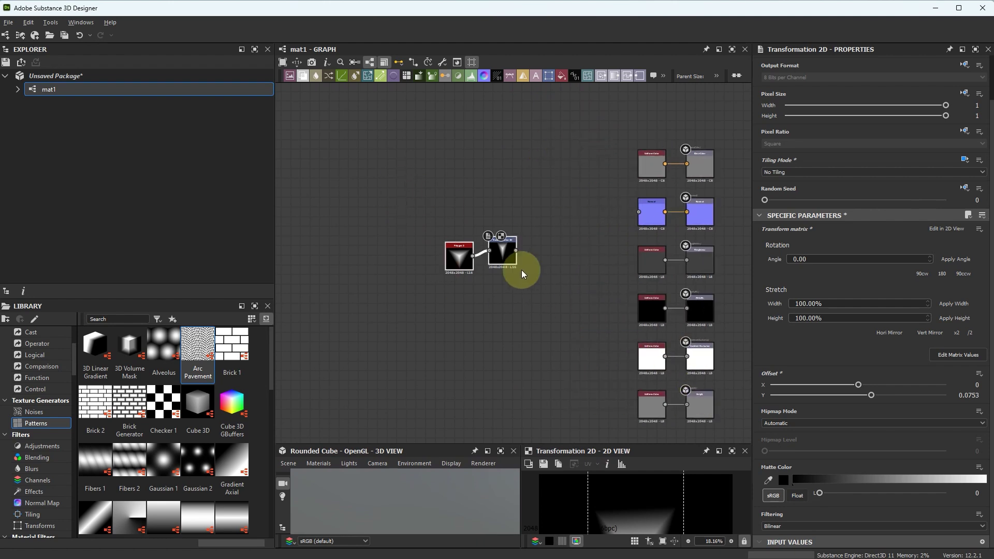
pyautogui.moveTo(510, 256); pyautogui.dragTo(385, 244)
# Add a Tile Sampler node and connect the Transformation 2D output to its Pattern Input 1
pyautogui.press('space')
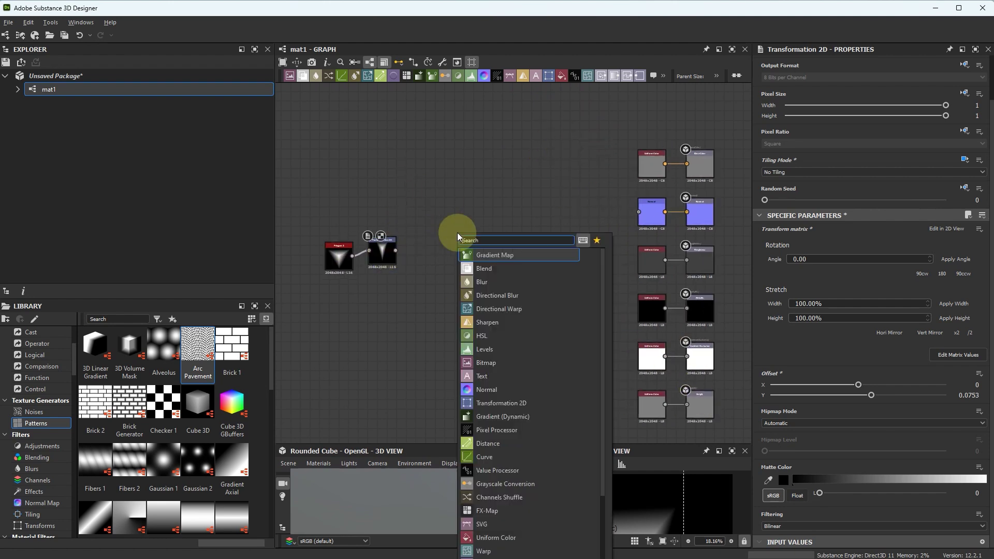
pyautogui.write('tile')
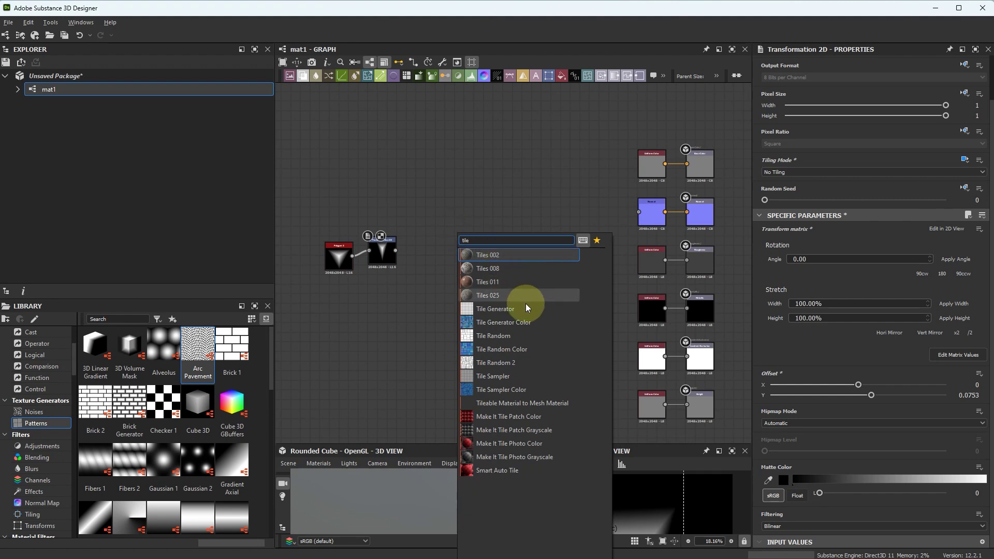
pyautogui.click(504, 375)
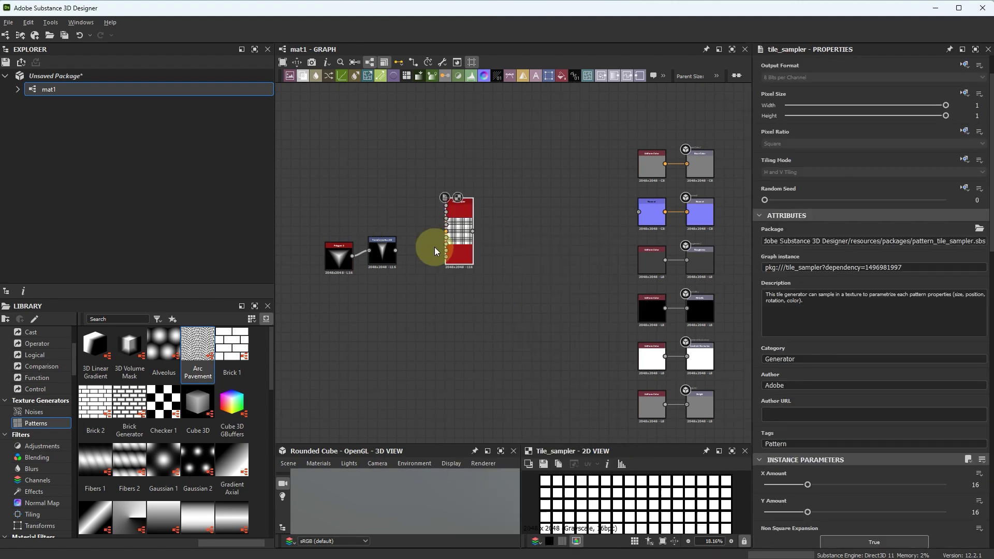
pyautogui.scroll(2, 434, 247)
pyautogui.moveTo(378, 252); pyautogui.dragTo(459, 184)
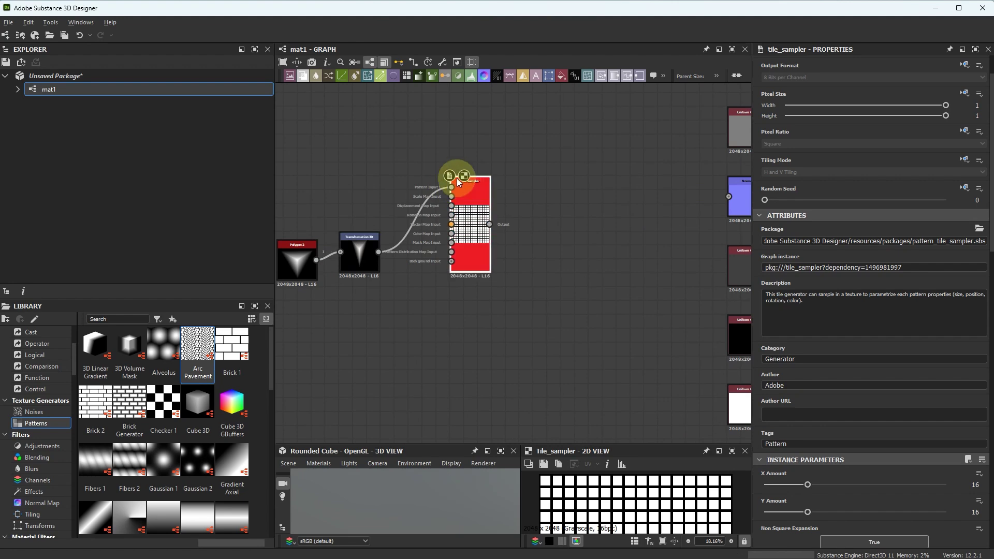
# Set the Tile Sampler's pattern to Pattern Input
pyautogui.scroll(4, 426, 178)
pyautogui.click(530, 193)
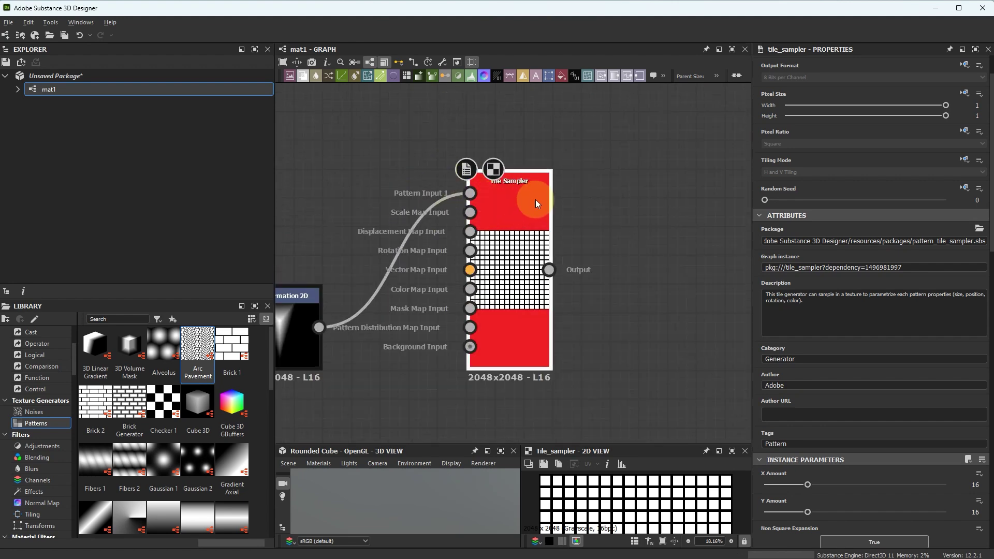
pyautogui.scroll(-8, 834, 344)
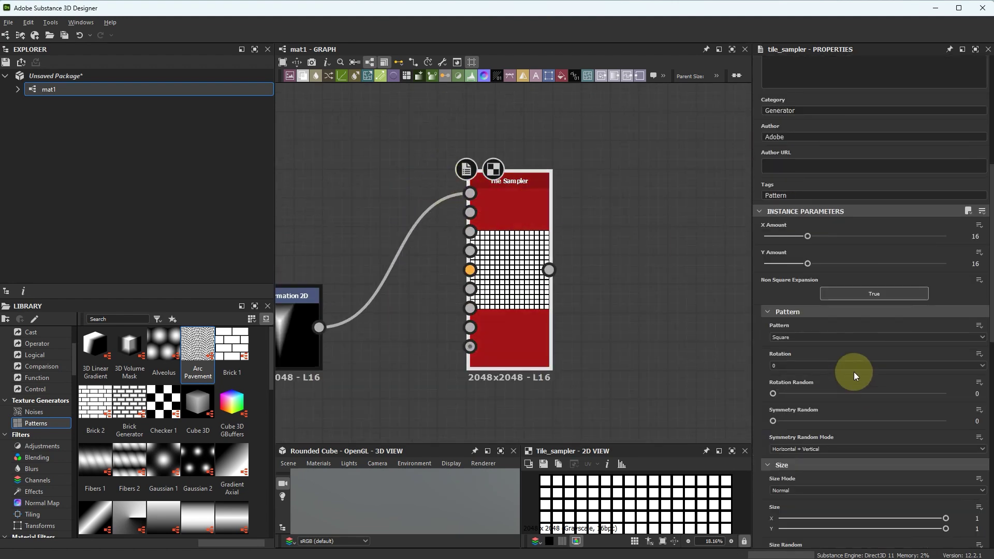
pyautogui.click(803, 337)
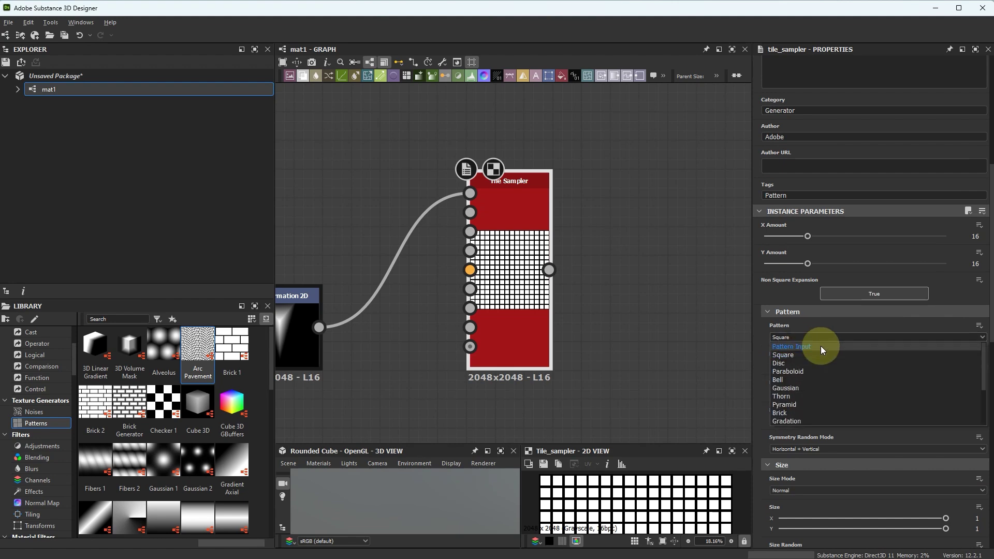
pyautogui.click(797, 346)
pyautogui.scroll(3, 496, 225)
pyautogui.scroll(-2, 488, 248)
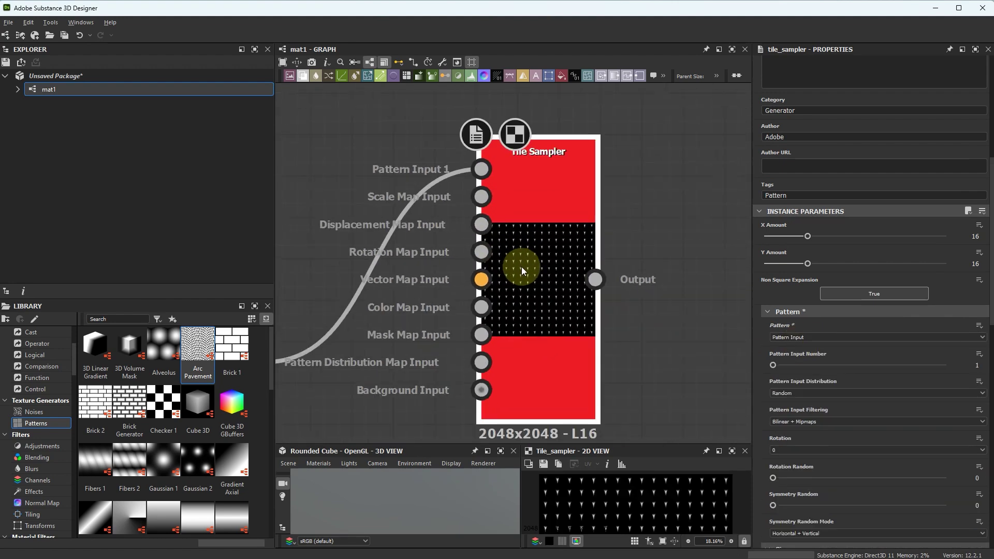
# Enlarge the 2D view and set the Tile Sampler's X Amount and Y Amount to 40 each
pyautogui.moveTo(628, 443); pyautogui.dragTo(639, 353)
pyautogui.scroll(2, 621, 381)
pyautogui.click(982, 240)
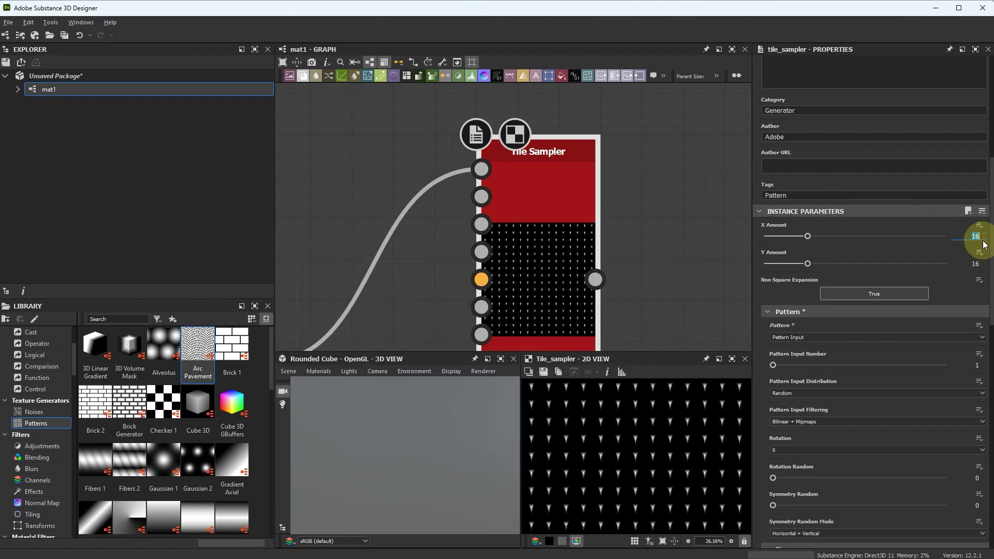
pyautogui.click(978, 263)
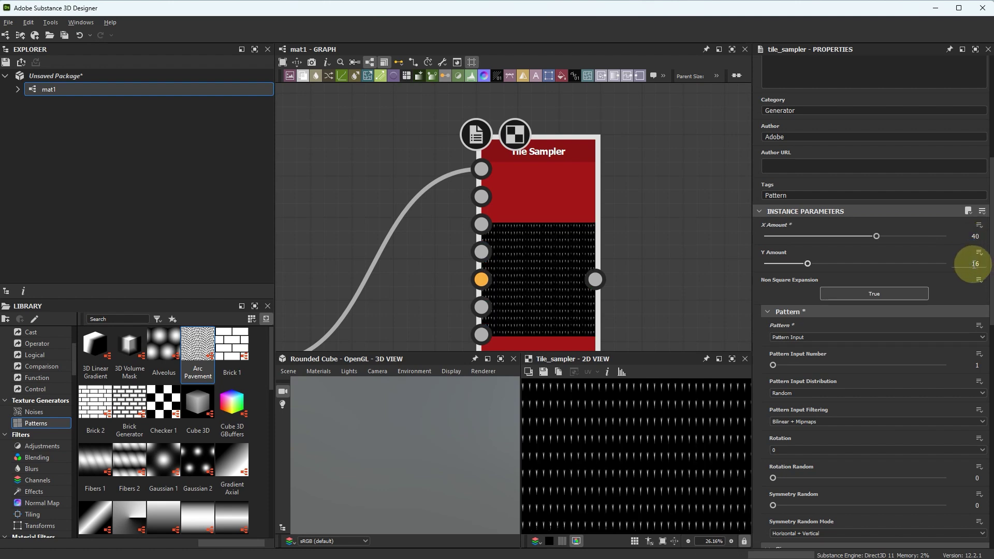
pyautogui.write('40')
pyautogui.press('Return')
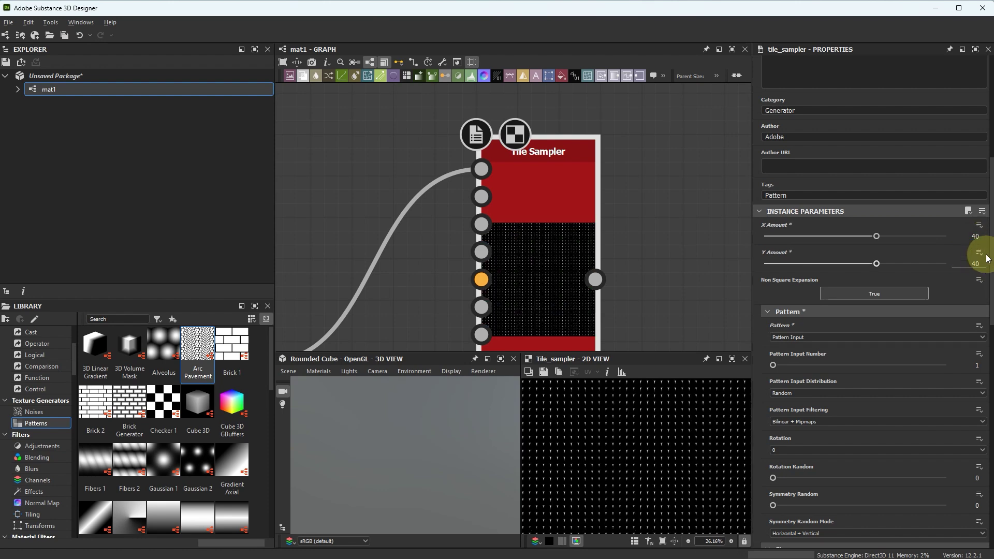
pyautogui.scroll(1, 643, 461)
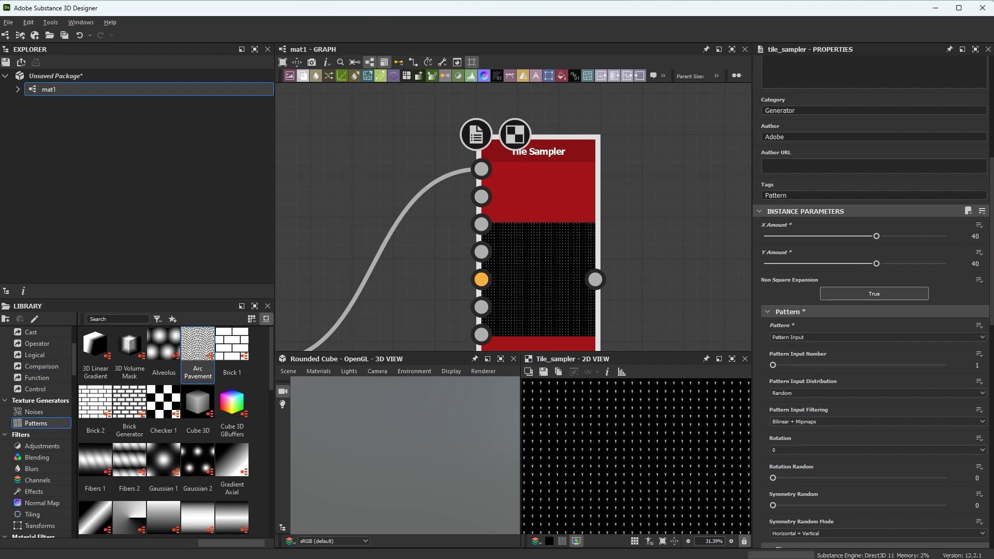
# Expose the Tile Sampler's X Amount and Y Amount as graph parameters, keeping the default identifiers
pyautogui.click(979, 225)
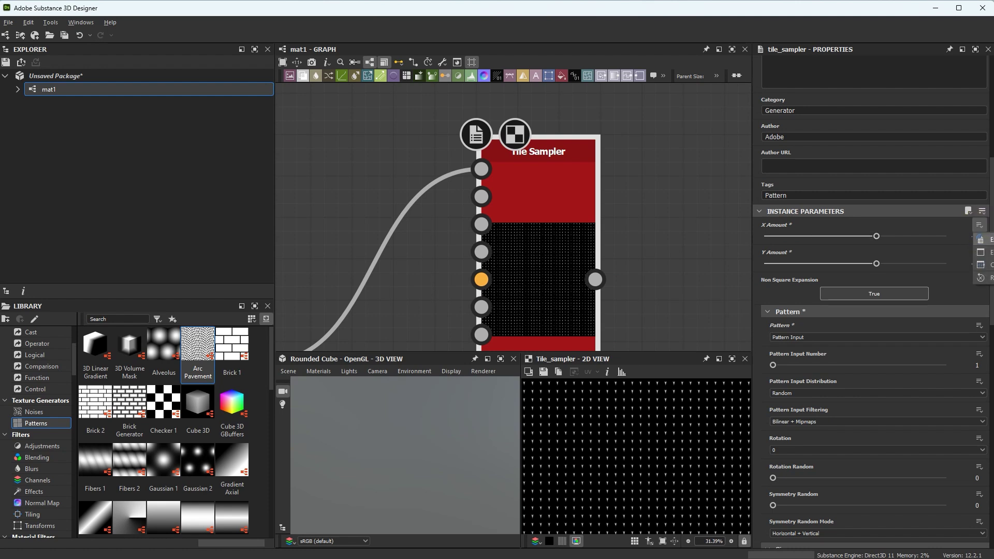
pyautogui.click(981, 239)
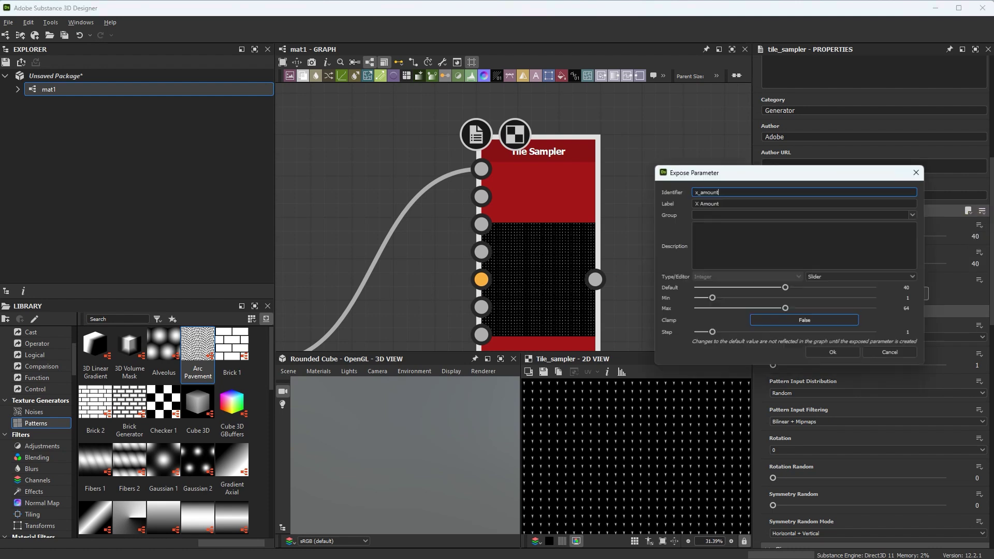
pyautogui.click(832, 352)
pyautogui.click(981, 241)
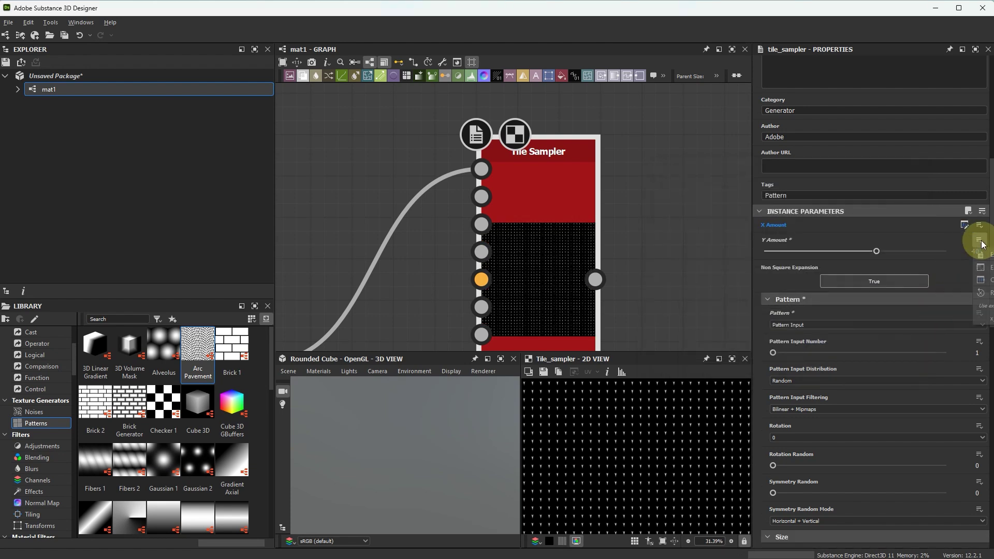
pyautogui.click(981, 254)
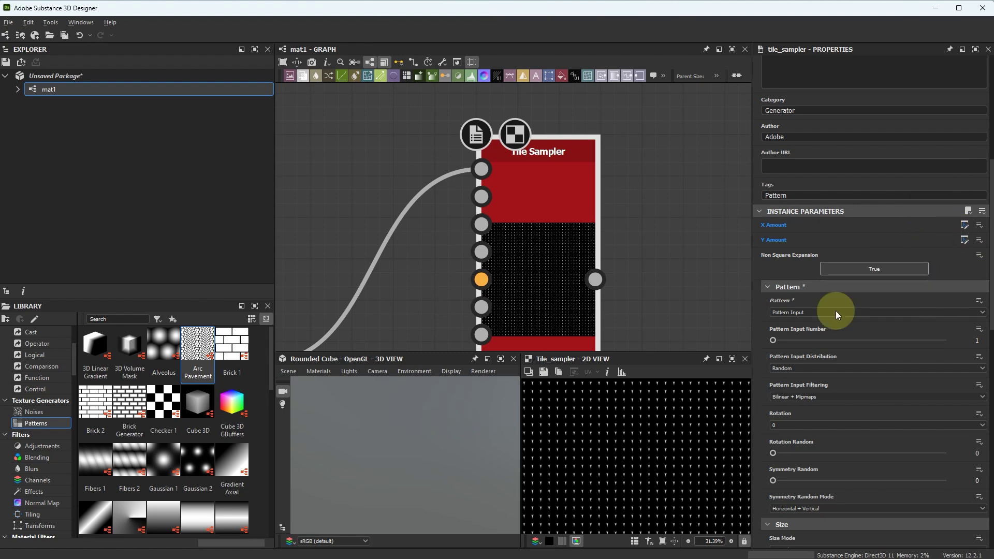
# Set the Tile Sampler's Scale to 1.7 so the spikes grow larger, and enlarge the 2D preview
pyautogui.scroll(-6, 829, 316)
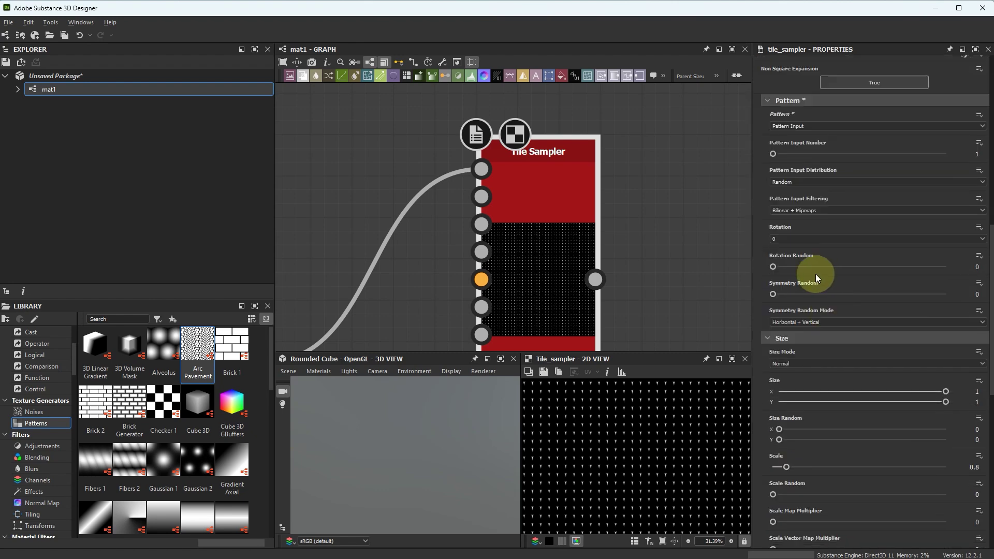
pyautogui.scroll(-1, 817, 443)
pyautogui.moveTo(786, 436); pyautogui.dragTo(801, 436)
pyautogui.scroll(4, 628, 440)
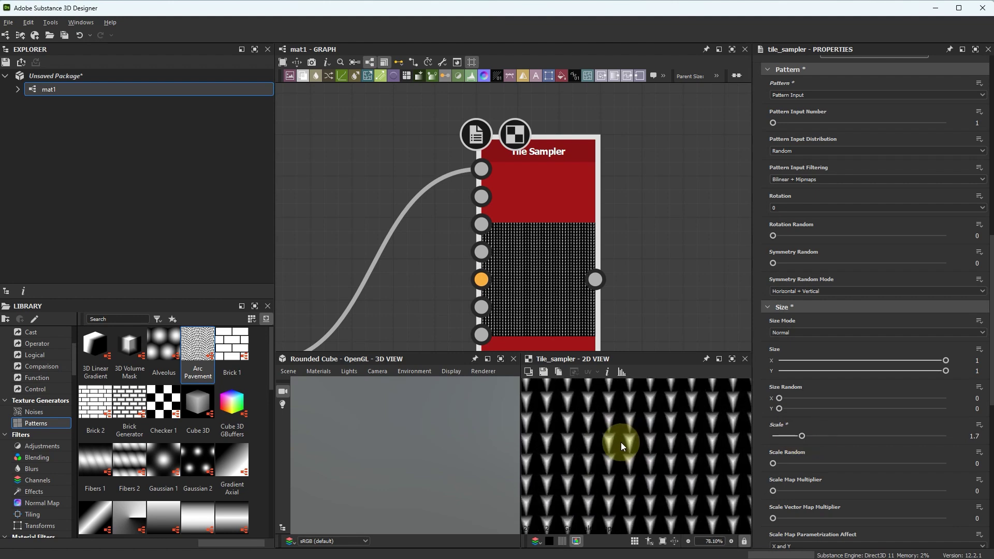
# Set the Tile Sampler's position Offset to 0.5, keeping the horizontal quincux offset type
pyautogui.scroll(-7, 867, 418)
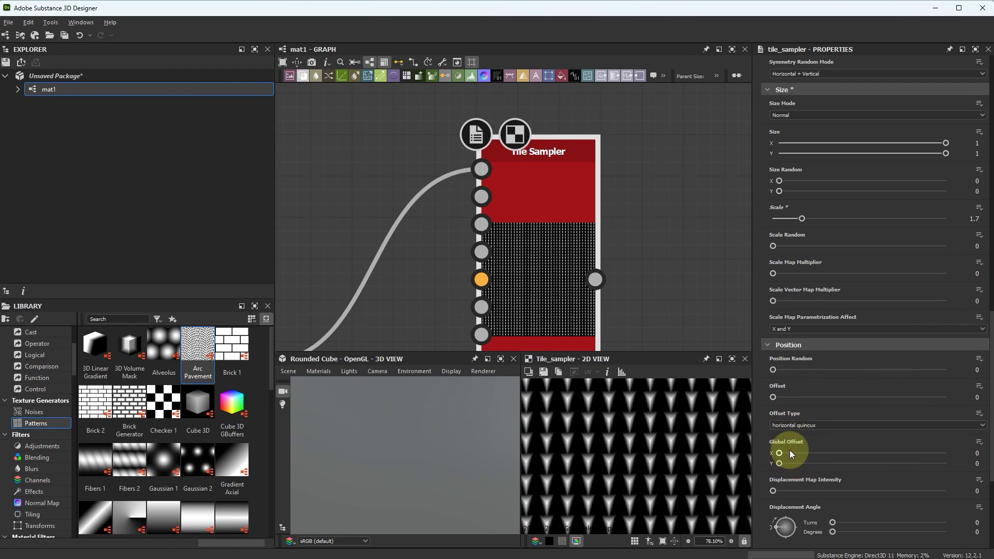
pyautogui.scroll(-1, 790, 453)
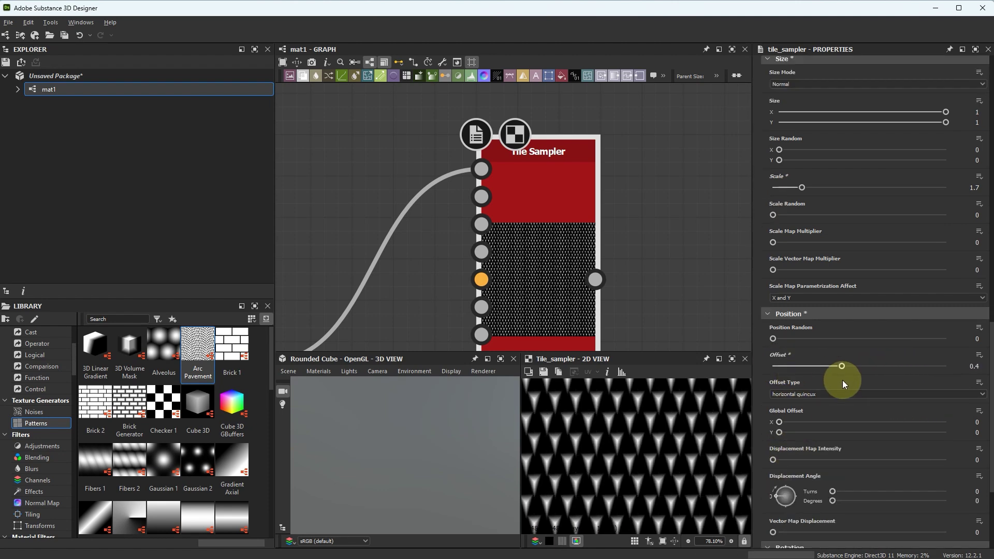
pyautogui.moveTo(842, 380); pyautogui.dragTo(858, 380)
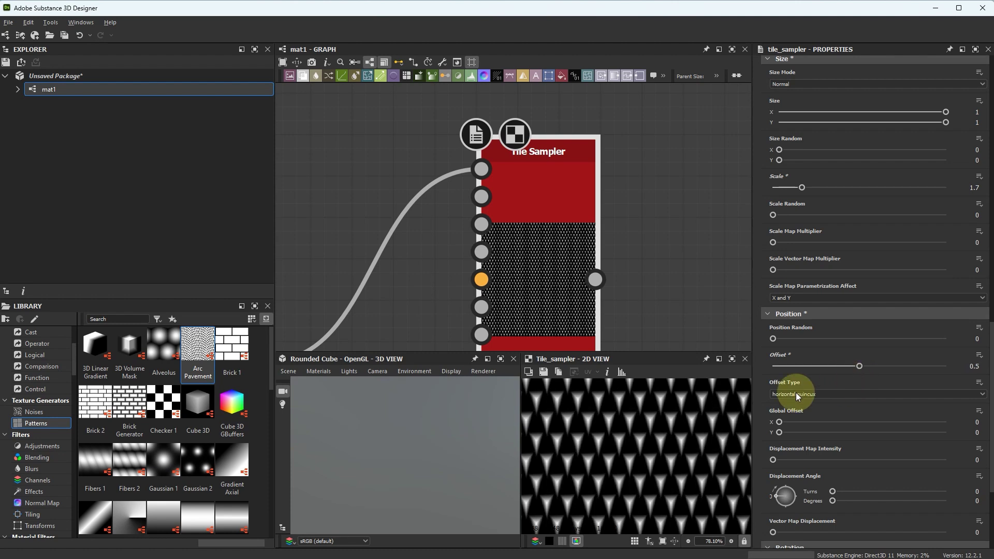
# Expose the Tile Sampler's Rotation as a graph parameter with the default identifier rotation
pyautogui.scroll(-4, 830, 426)
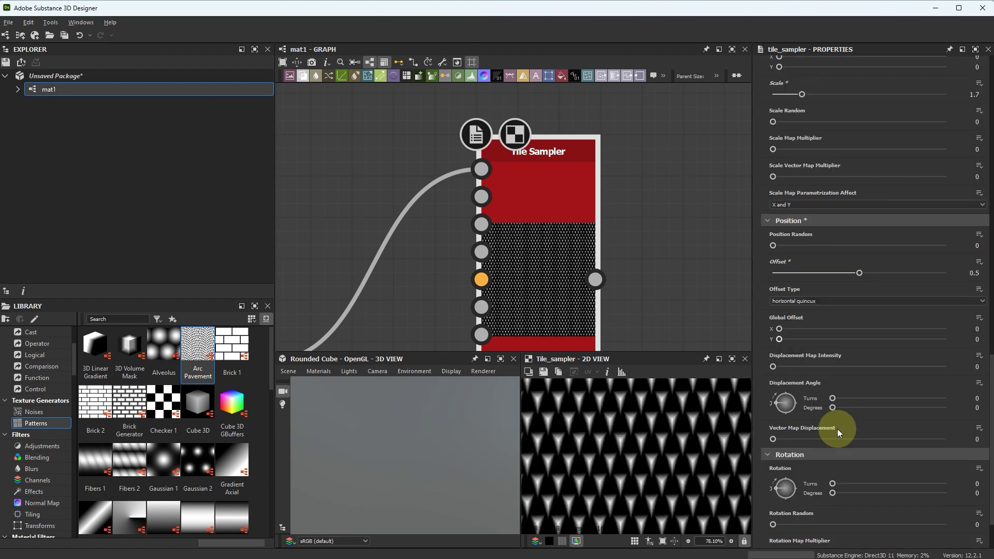
pyautogui.moveTo(834, 453)
pyautogui.mouseDown()
pyautogui.moveTo(943, 467)
pyautogui.moveTo(827, 471)
pyautogui.mouseUp()
pyautogui.click(979, 440)
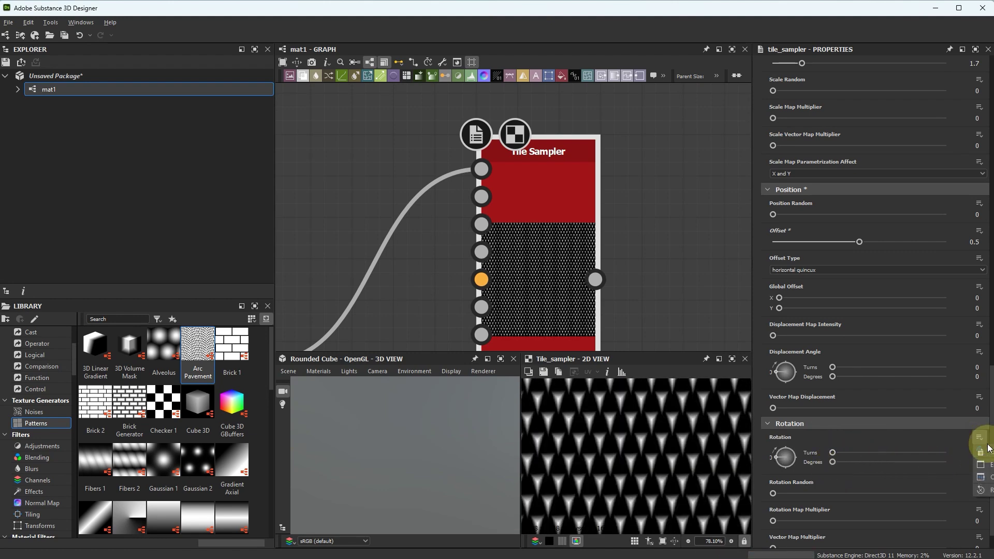
pyautogui.click(986, 451)
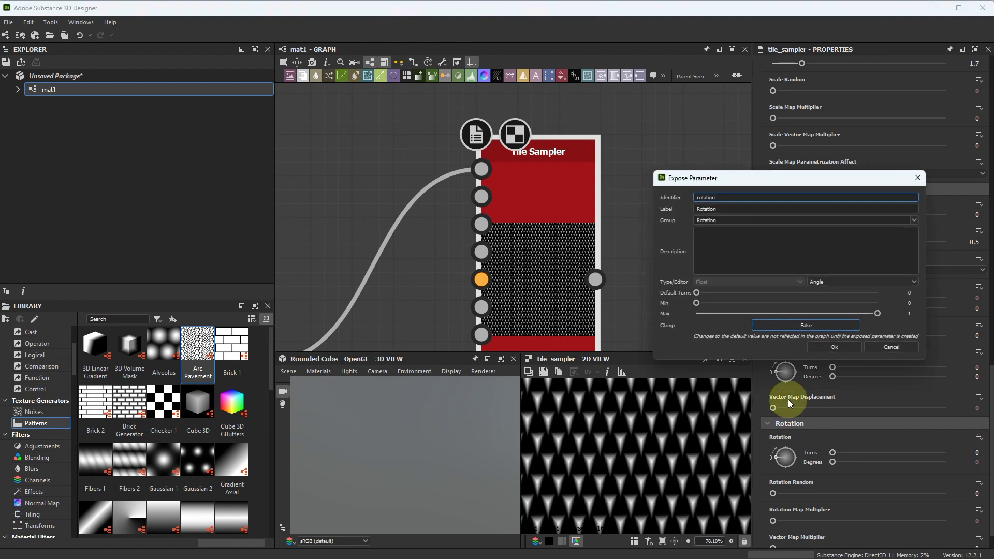
pyautogui.click(847, 349)
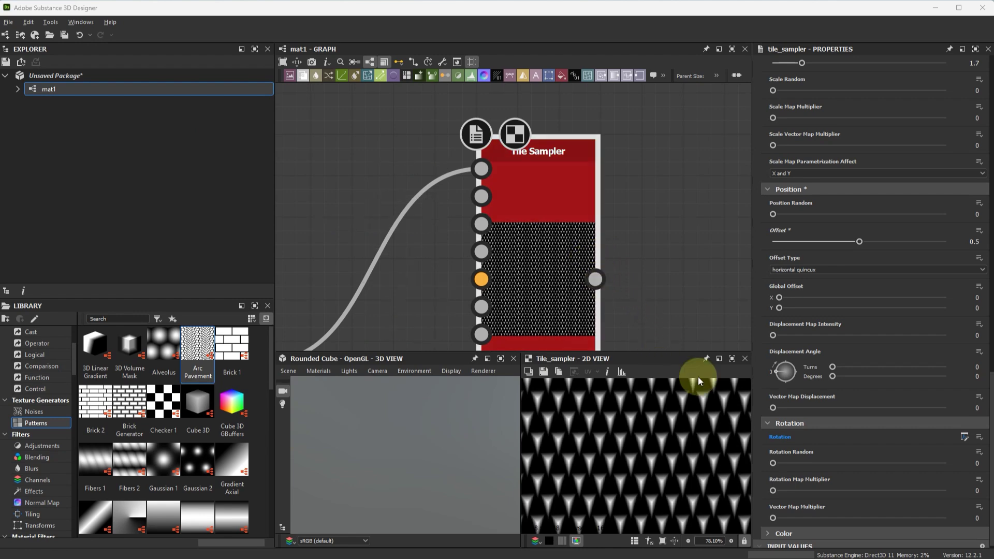
# Expose the Tile Sampler's rotation Vector Map Multiplier as a graph parameter, keeping the identifier rotation_vector_map_multiplier
pyautogui.scroll(-1, 834, 452)
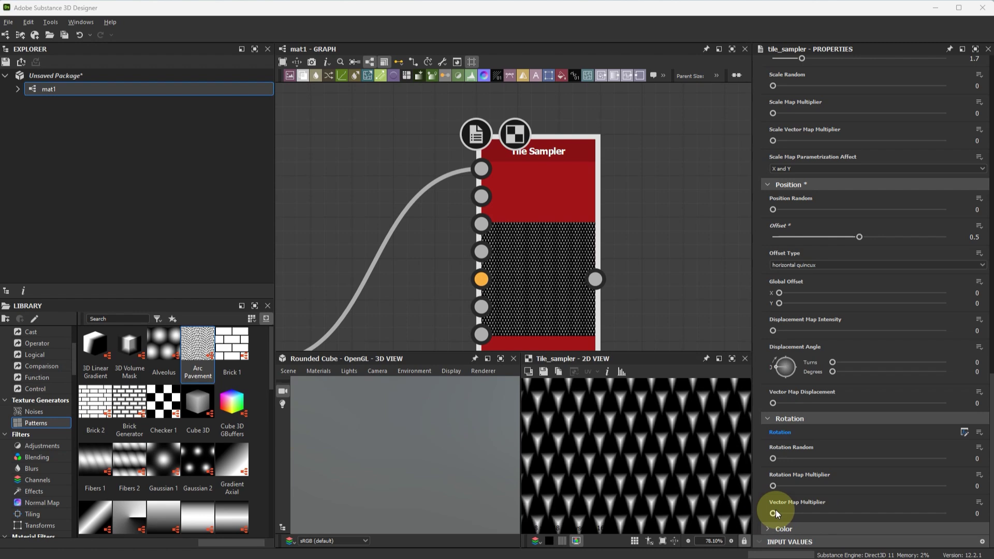
pyautogui.moveTo(775, 512)
pyautogui.mouseDown()
pyautogui.moveTo(959, 526)
pyautogui.moveTo(772, 513)
pyautogui.mouseUp()
pyautogui.click(978, 505)
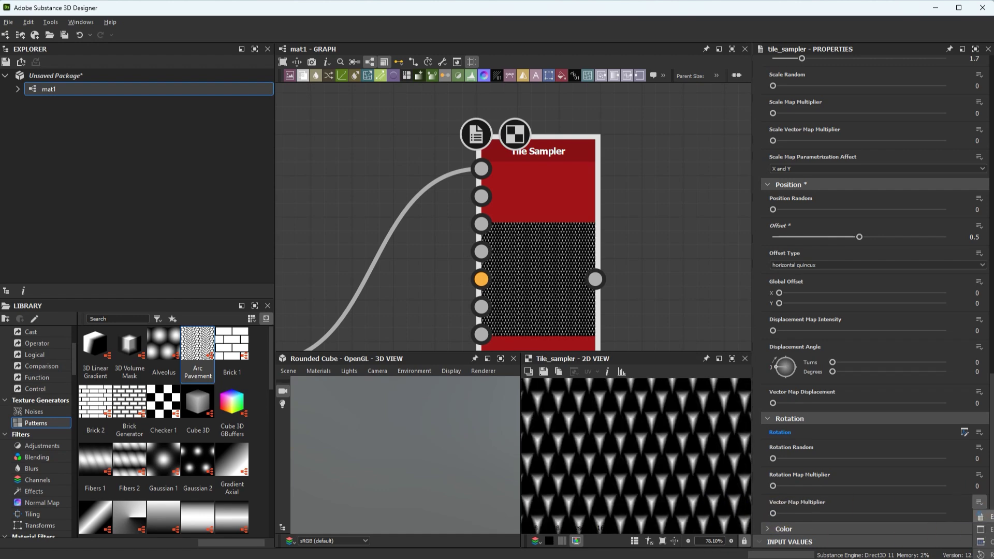
pyautogui.click(970, 548)
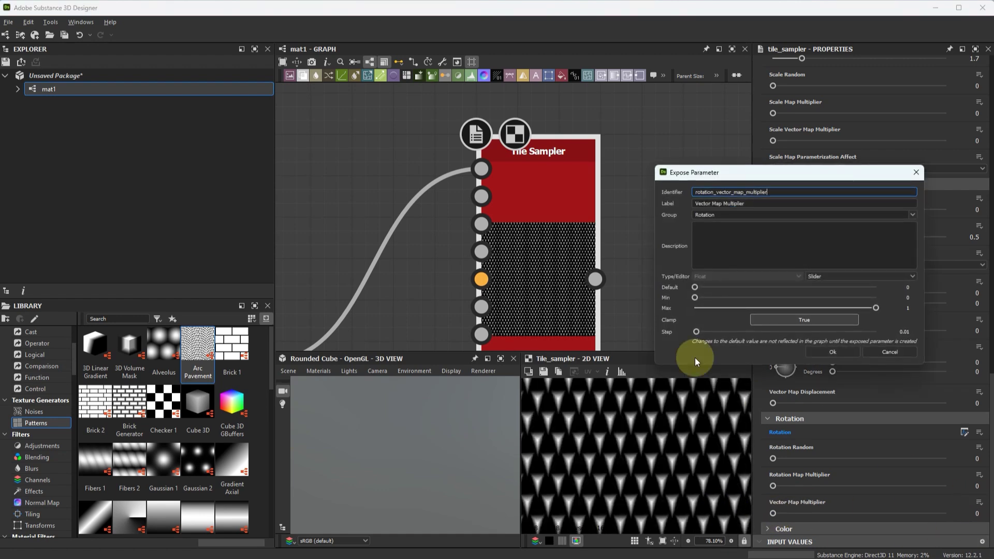
pyautogui.click(833, 352)
# Add an Input Color node below the Transformation 2D node and set its identifier to vector_map_input
pyautogui.doubleClick(262, 91)
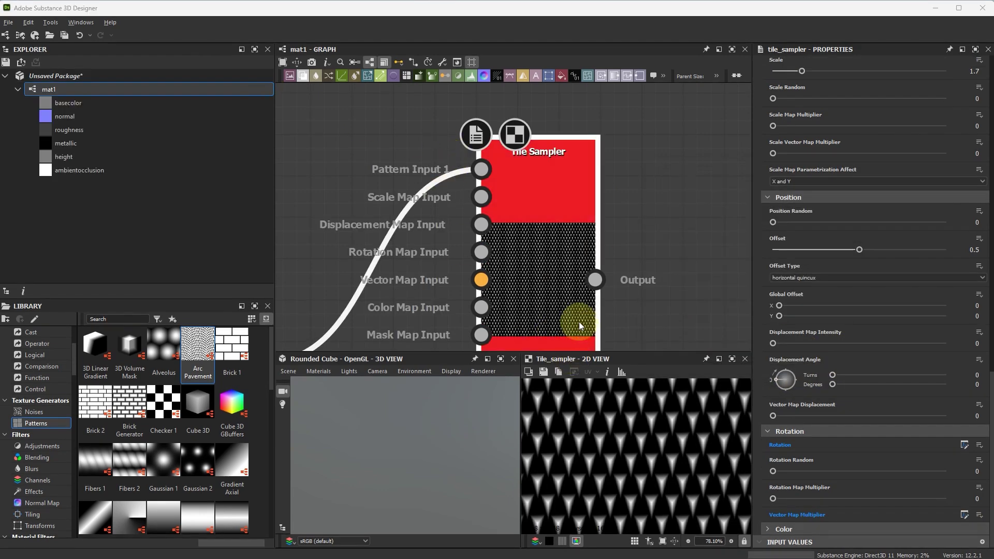
pyautogui.scroll(-3, 542, 305)
pyautogui.moveTo(567, 270); pyautogui.dragTo(574, 266, button='middle')
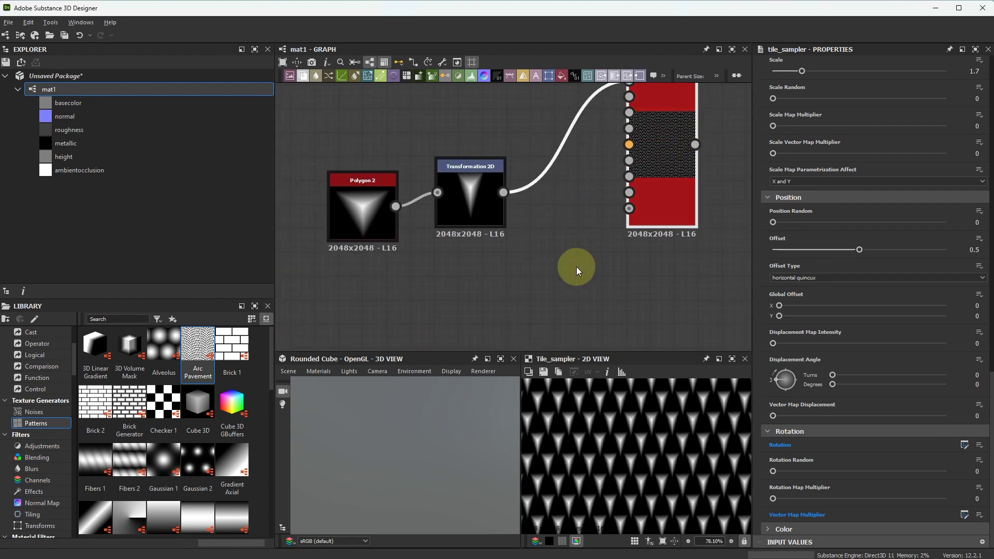
pyautogui.press('space')
pyautogui.write('inp')
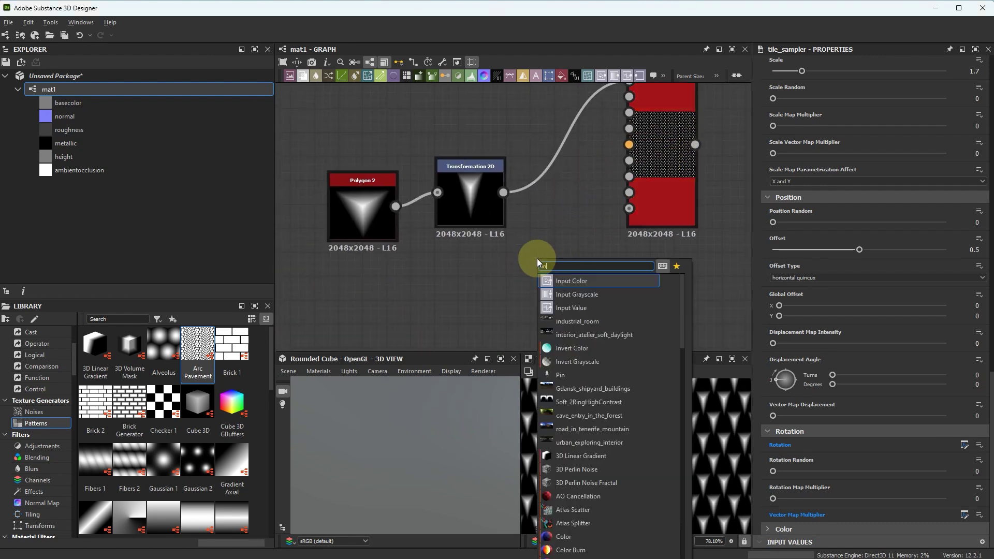
pyautogui.click(616, 280)
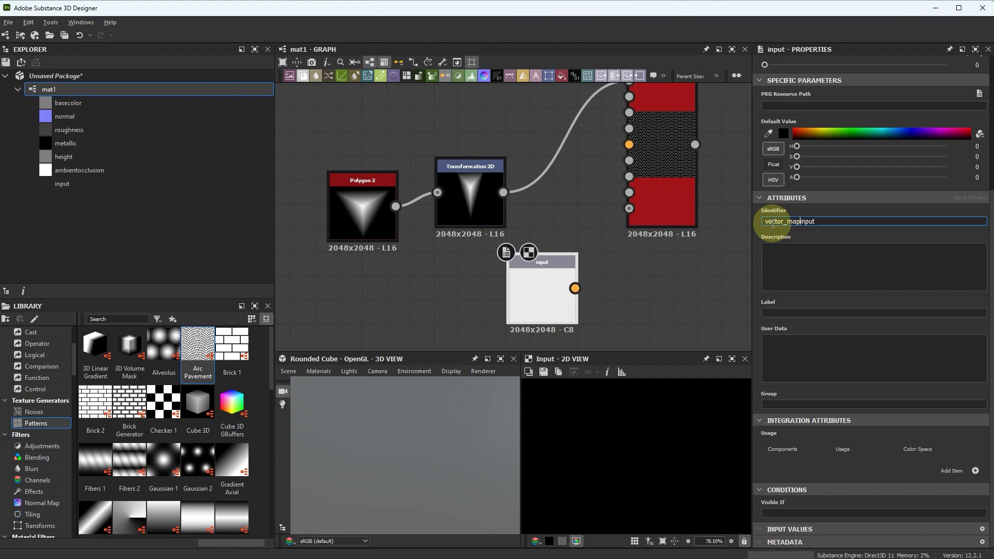
pyautogui.press('Return')
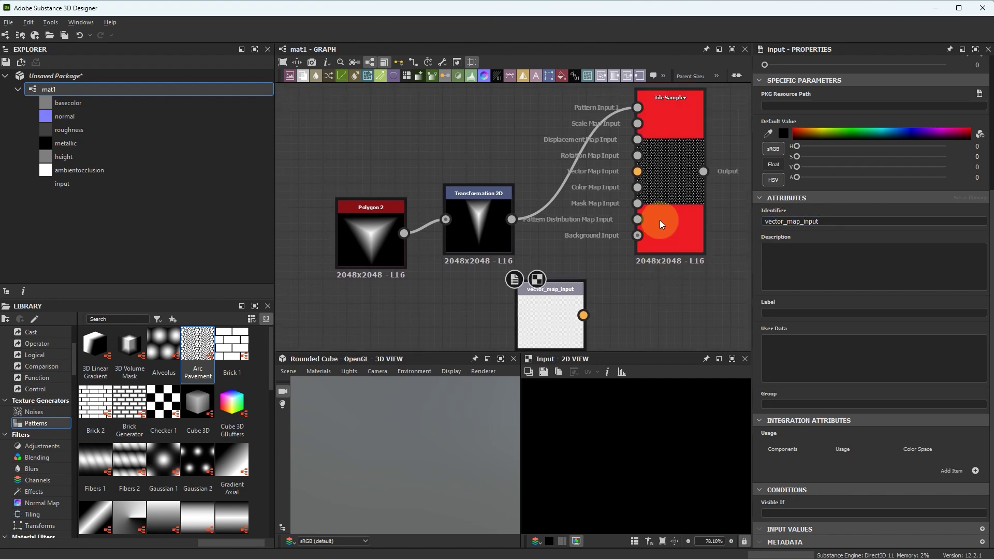
# Connect the vector_map_input node's output to the Tile Sampler's Vector Map Input
pyautogui.scroll(2, 659, 219)
pyautogui.moveTo(577, 340); pyautogui.dragTo(667, 141)
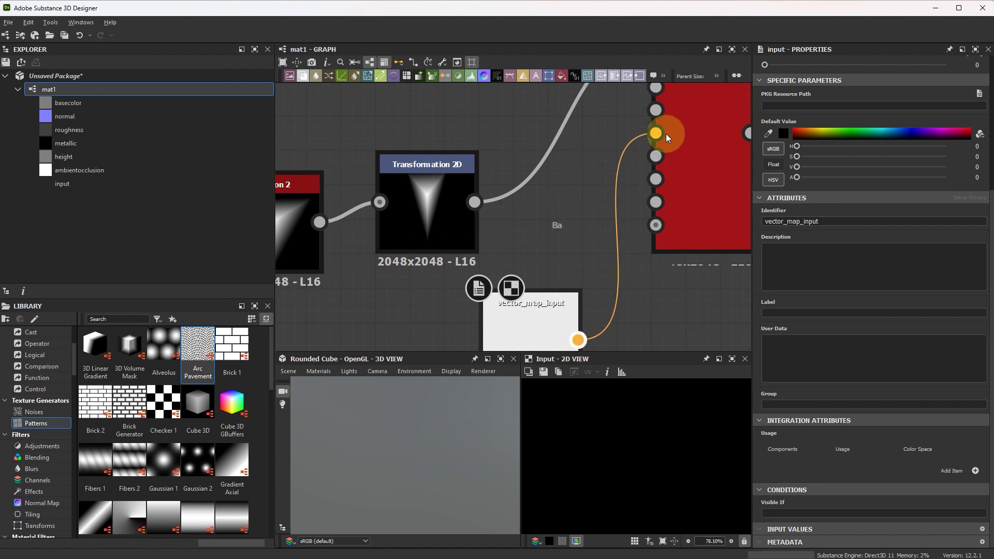
pyautogui.click(536, 212)
pyautogui.scroll(-5, 547, 266)
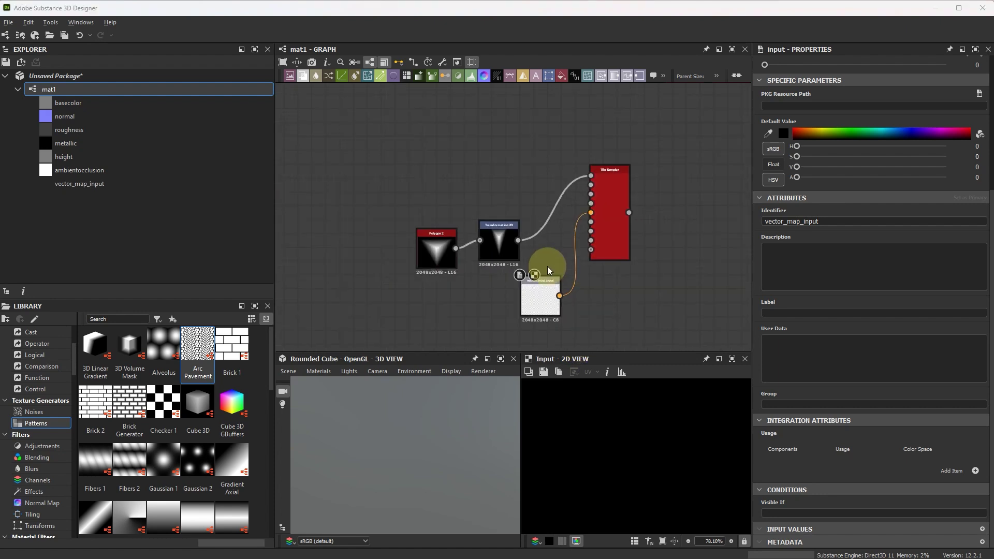
pyautogui.scroll(-2, 580, 292)
# Connect the Tile Sampler's output to the input of the Normal node
pyautogui.click(541, 210)
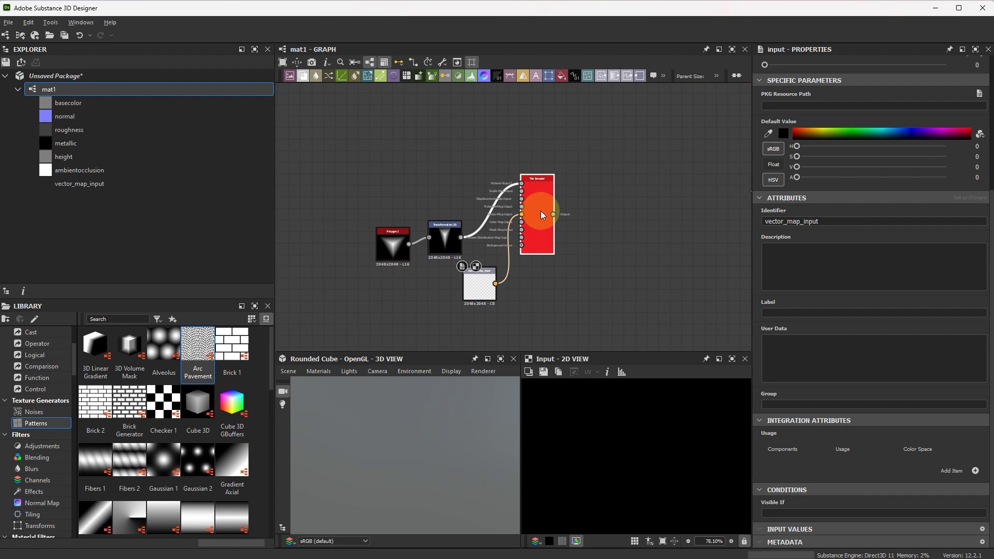
pyautogui.moveTo(604, 227); pyautogui.dragTo(464, 209, button='middle')
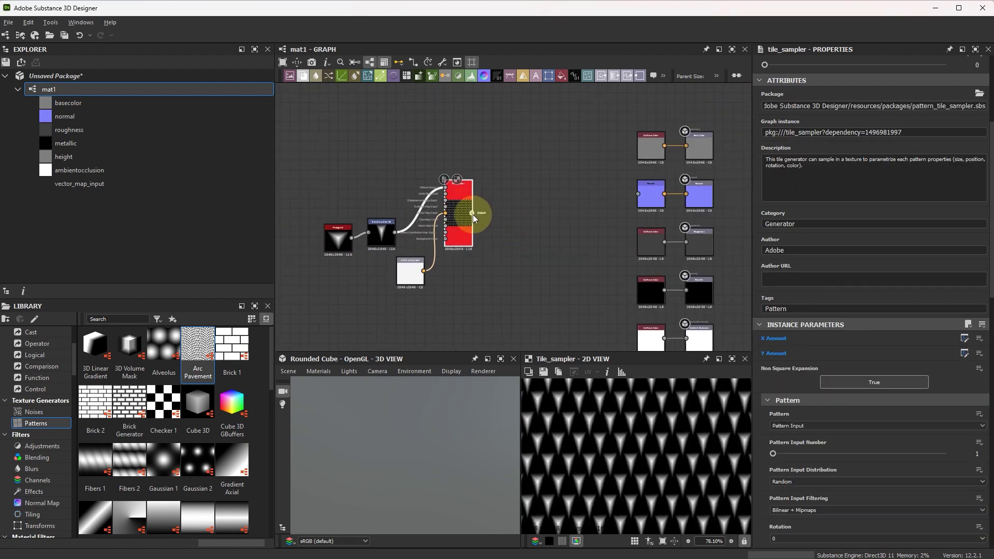
pyautogui.moveTo(473, 214); pyautogui.dragTo(638, 194)
pyautogui.scroll(-1, 600, 257)
pyautogui.moveTo(601, 256); pyautogui.dragTo(595, 233, button='middle')
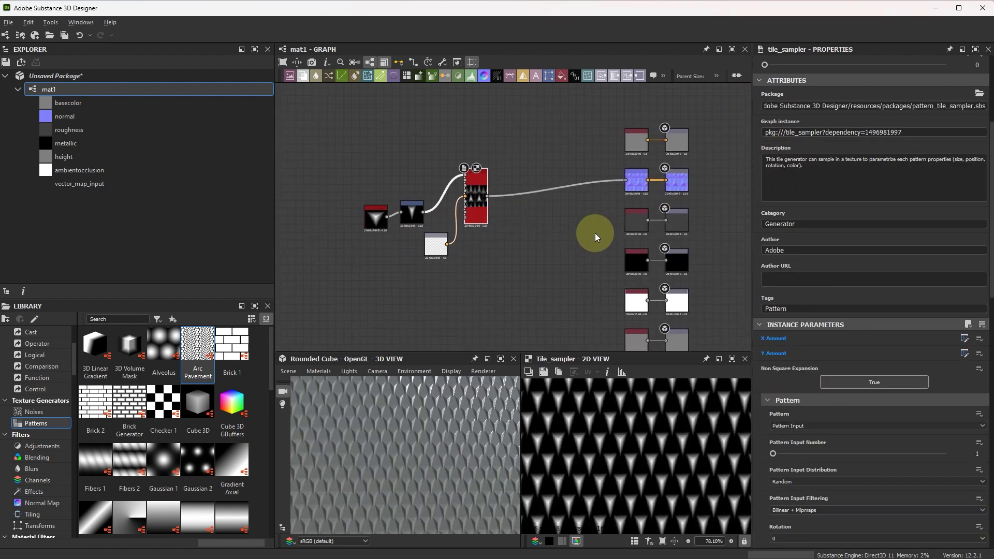
# Connect the Tile Sampler's output to the graph's height output node
pyautogui.scroll(2, 537, 213)
pyautogui.moveTo(537, 212); pyautogui.dragTo(462, 143, button='middle')
pyautogui.moveTo(464, 140); pyautogui.dragTo(678, 311)
pyautogui.moveTo(508, 242); pyautogui.dragTo(509, 254, button='middle')
pyautogui.scroll(2, 328, 156)
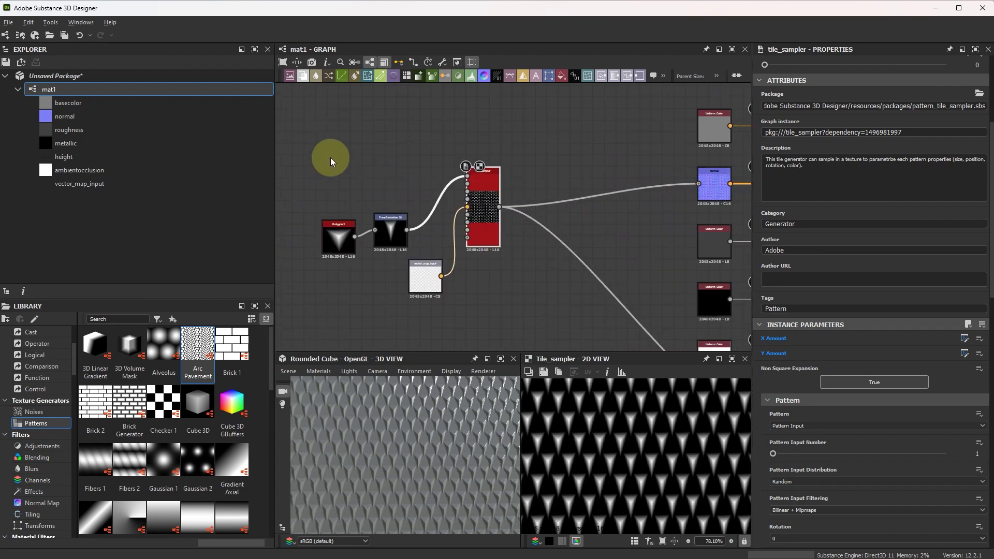
# Select all the pattern nodes, including the Tile Sampler and vector_map_input, and move them farther from the output nodes
pyautogui.moveTo(328, 156); pyautogui.dragTo(482, 303)
pyautogui.moveTo(486, 224); pyautogui.dragTo(408, 235)
pyautogui.moveTo(492, 206); pyautogui.dragTo(521, 226, button='middle')
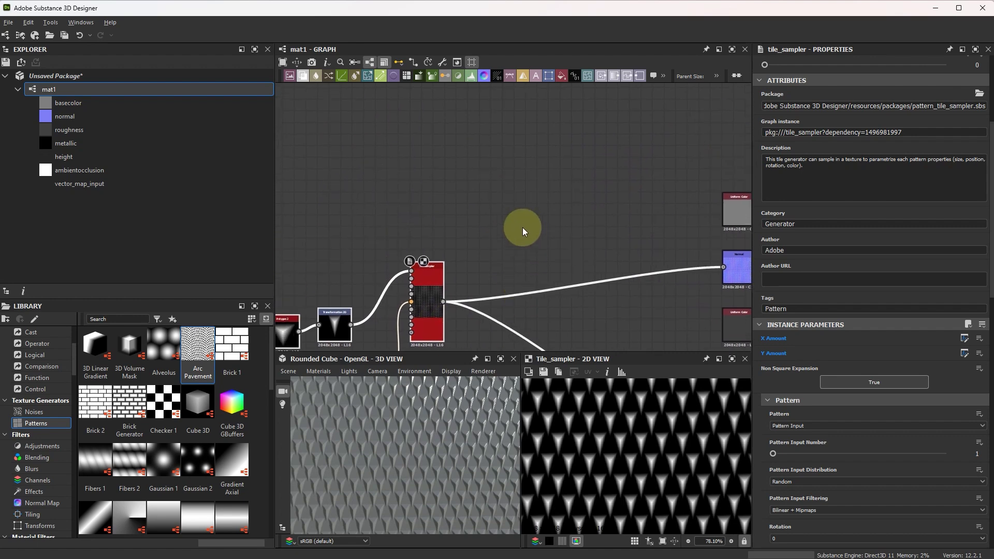
pyautogui.scroll(2, 508, 230)
pyautogui.scroll(-2, 484, 191)
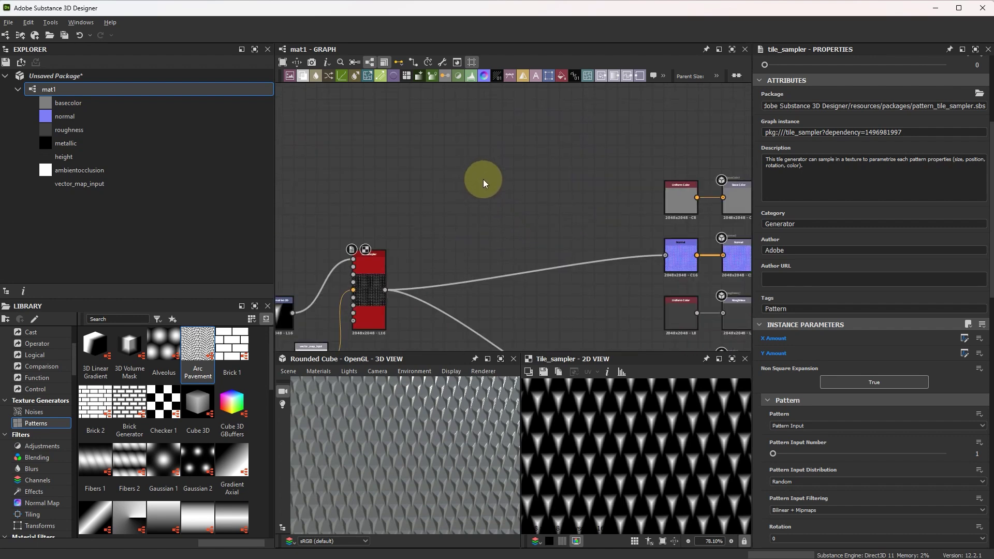
# Add a Uniform Color node above the Tile Sampler and set it to cyan with hue 186, saturation 255 and value 191
pyautogui.press('space')
pyautogui.write('uni')
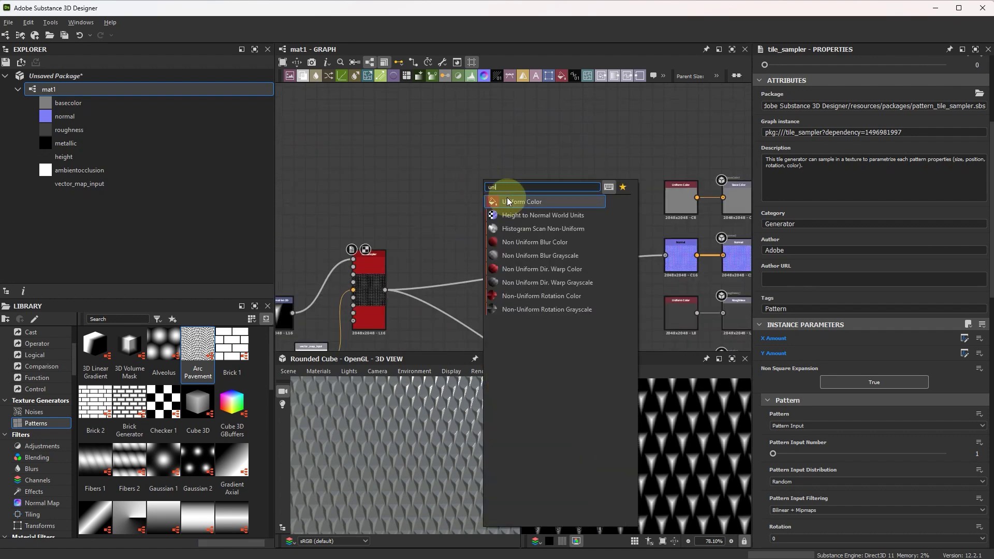
pyautogui.click(508, 201)
pyautogui.scroll(3, 478, 171)
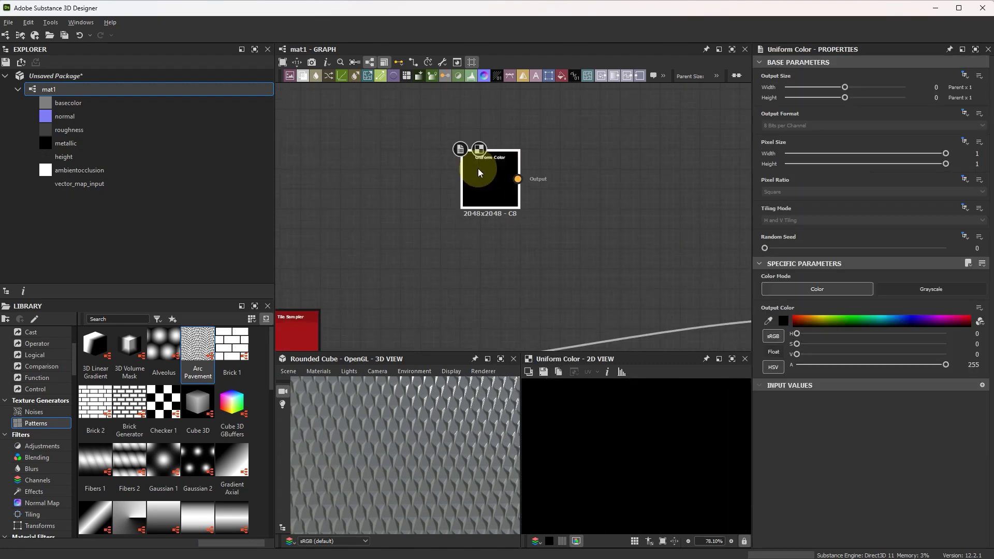
pyautogui.click(883, 321)
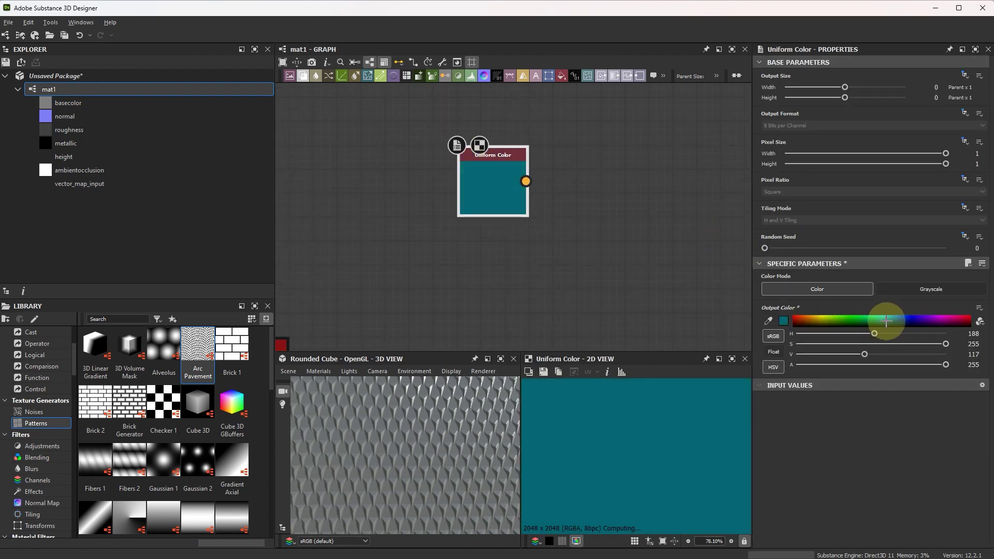
pyautogui.moveTo(886, 320); pyautogui.dragTo(883, 317)
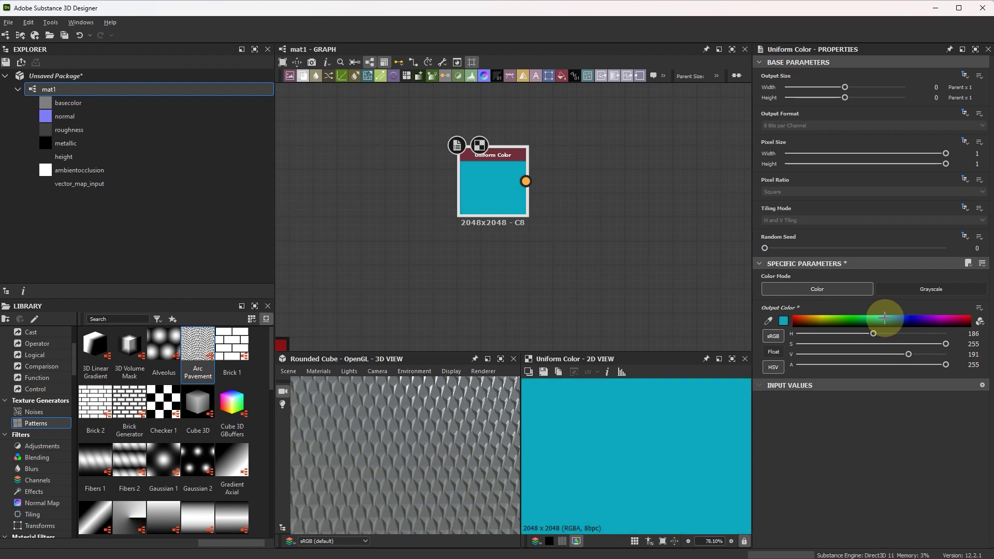
# Add a second Uniform Color node below the cyan one and set it to grey with saturation 0 and value 150
pyautogui.moveTo(544, 233); pyautogui.dragTo(583, 191, button='middle')
pyautogui.scroll(-2, 583, 190)
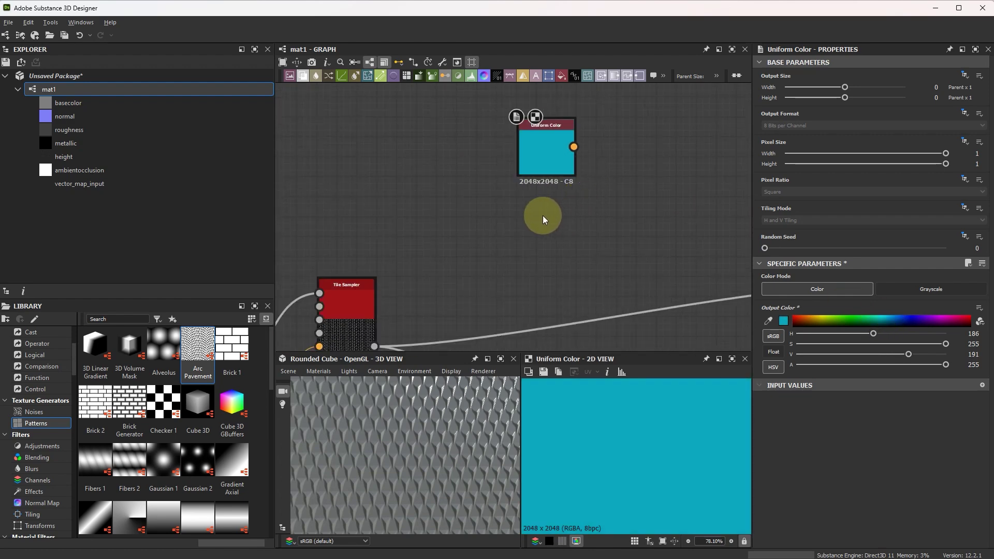
pyautogui.press('space')
pyautogui.write('uni')
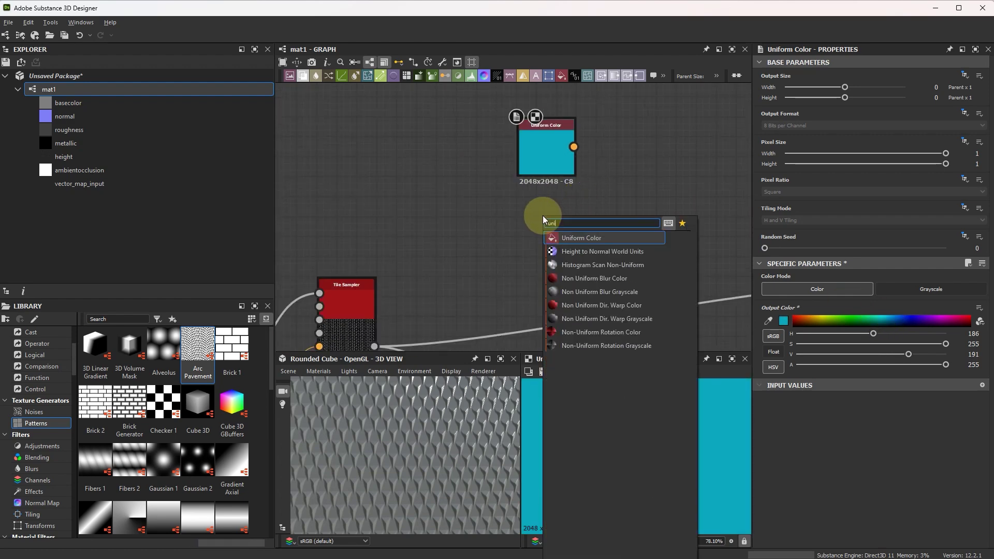
pyautogui.click(573, 236)
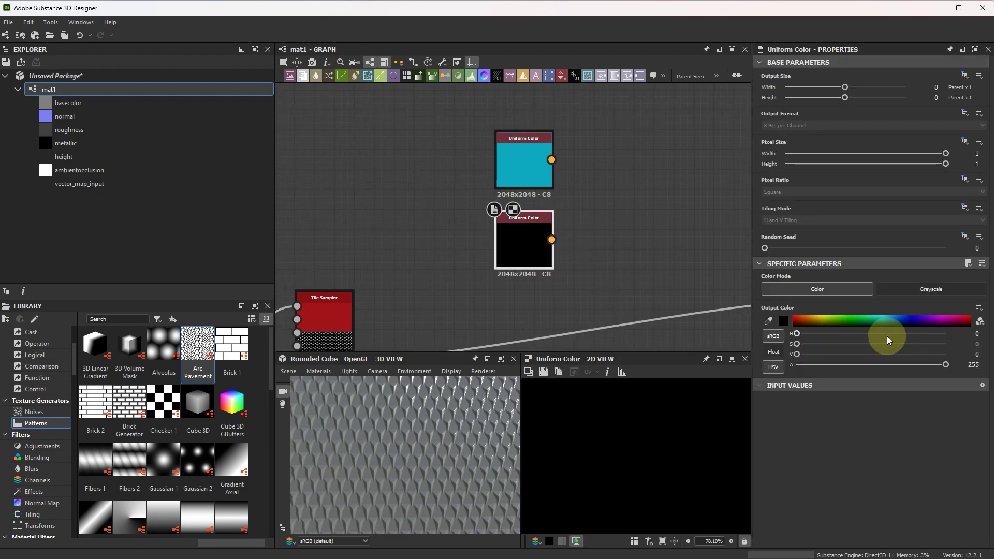
pyautogui.moveTo(883, 326); pyautogui.dragTo(865, 325)
pyautogui.moveTo(938, 347); pyautogui.dragTo(761, 339)
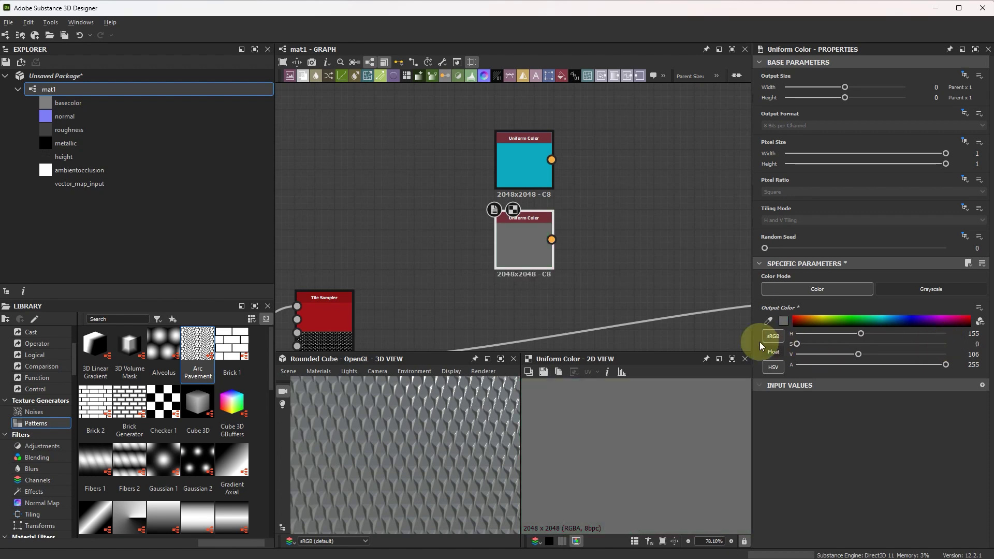
pyautogui.moveTo(517, 235); pyautogui.dragTo(498, 235)
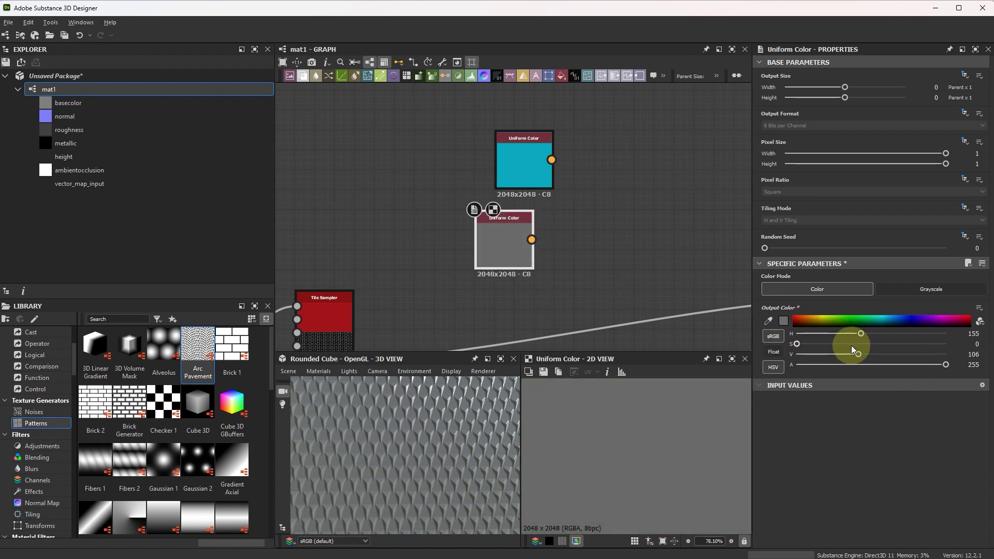
pyautogui.moveTo(858, 354); pyautogui.dragTo(883, 360)
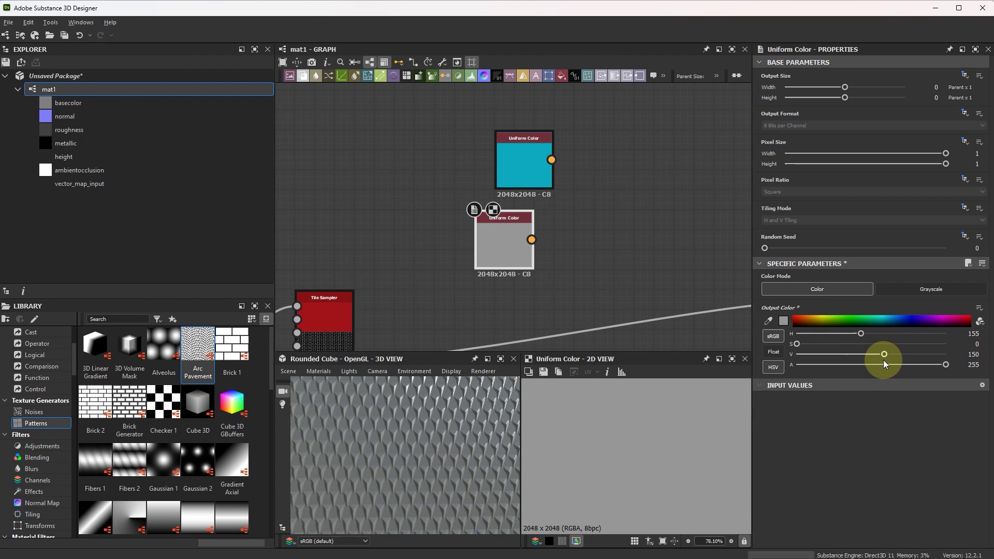
# Align the cyan and grey Uniform Color nodes vertically with a gap between them
pyautogui.moveTo(511, 163); pyautogui.dragTo(512, 143)
pyautogui.moveTo(497, 219); pyautogui.dragTo(517, 218)
pyautogui.click(576, 181)
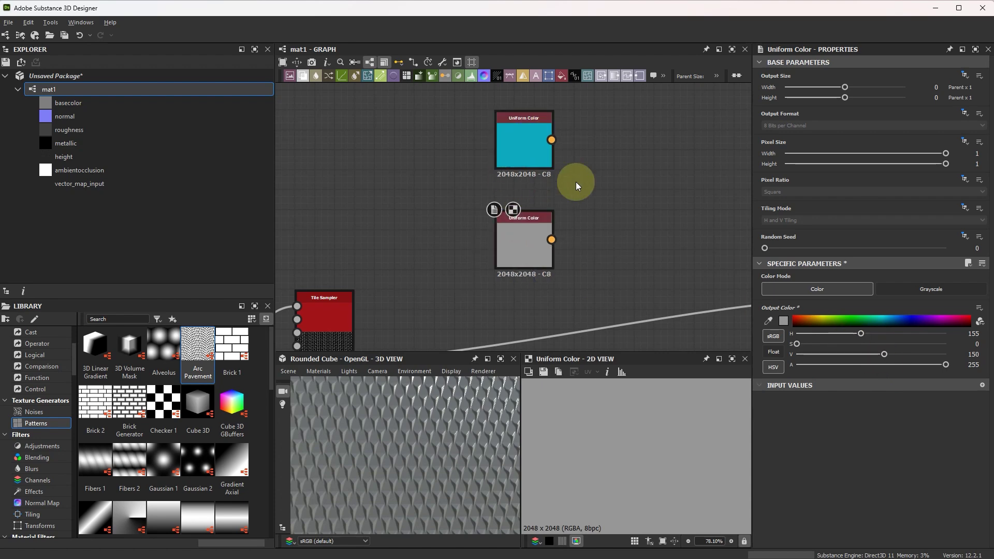
# Add a Blend node and connect the cyan Uniform Color to its foreground and the grey one to its background
pyautogui.press('space')
pyautogui.write('b')
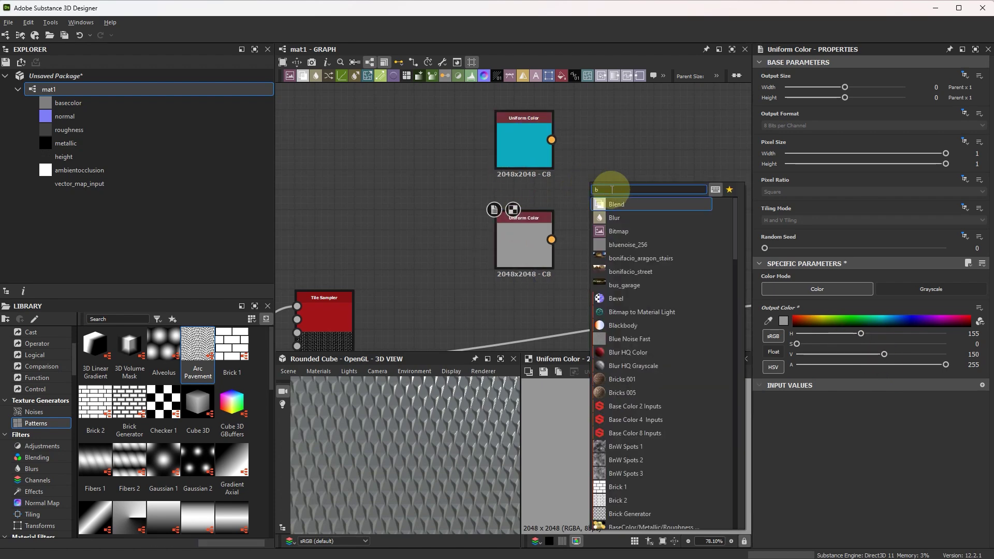
pyautogui.click(621, 202)
pyautogui.moveTo(524, 224); pyautogui.dragTo(504, 205)
pyautogui.moveTo(582, 187); pyautogui.dragTo(640, 188)
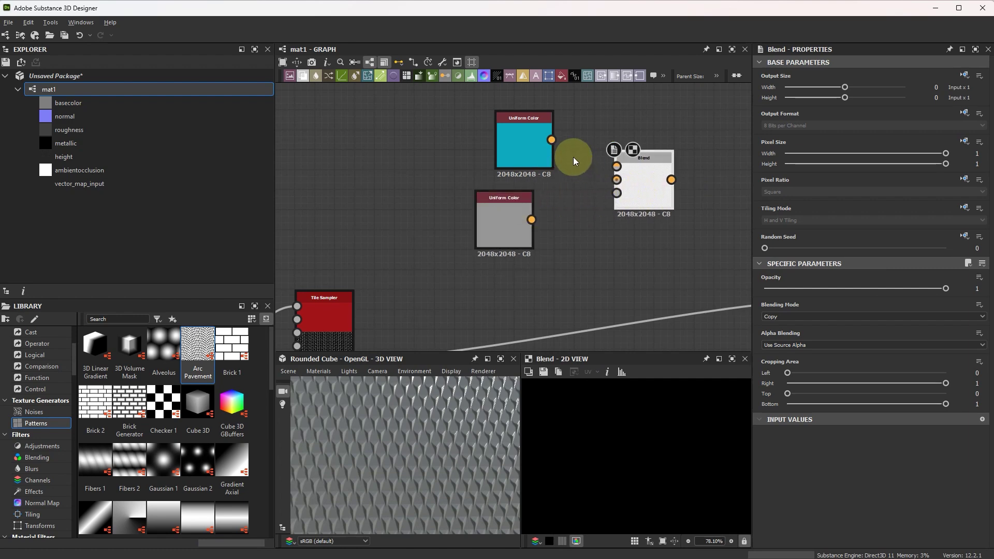
pyautogui.moveTo(551, 140); pyautogui.dragTo(618, 167)
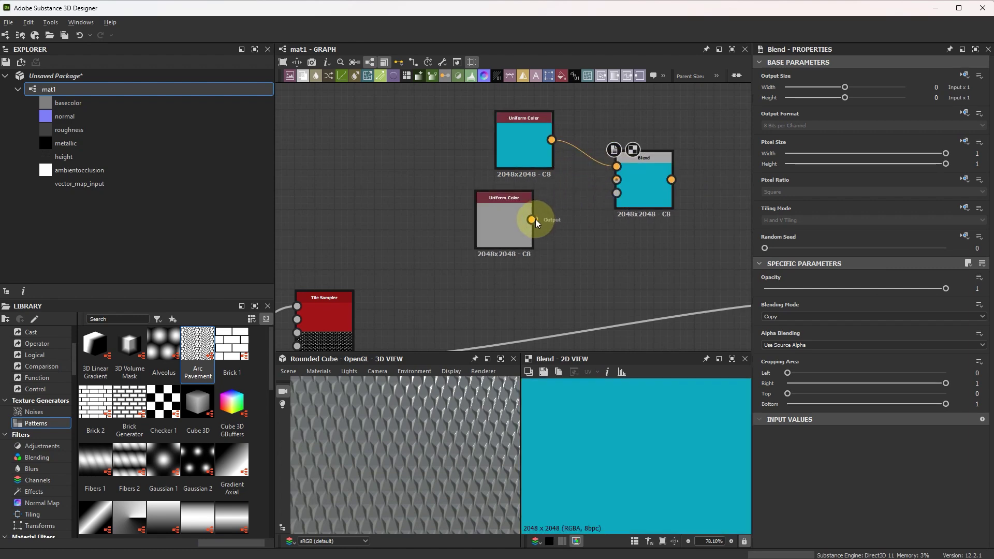
pyautogui.moveTo(503, 223); pyautogui.dragTo(669, 177)
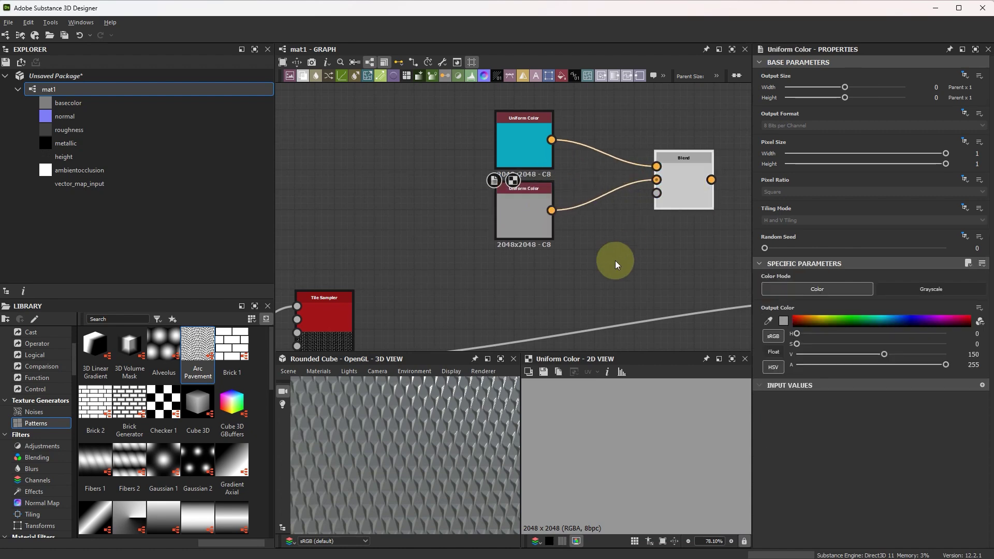
# Add a Levels node below the grey Uniform Color and feed it the Tile Sampler's output
pyautogui.press('space')
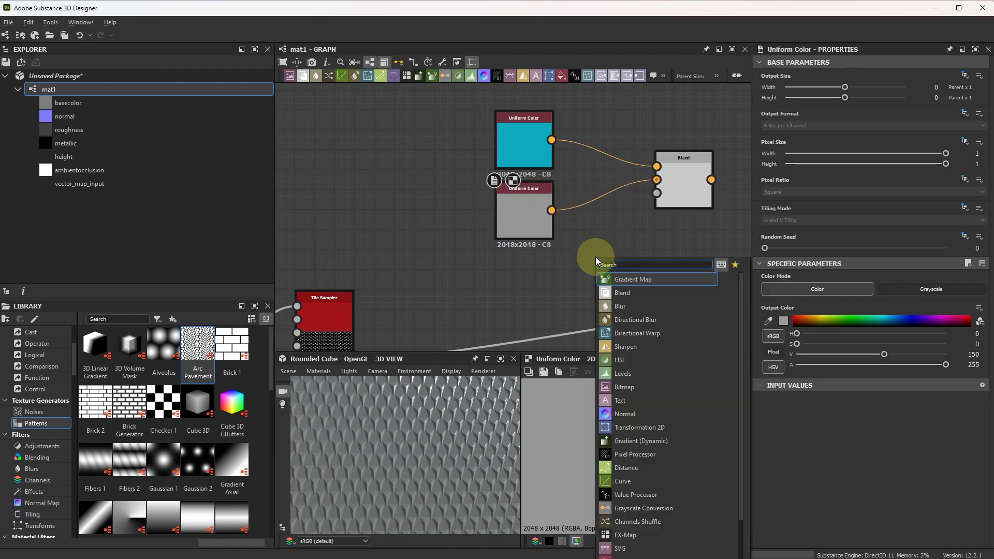
pyautogui.write('level')
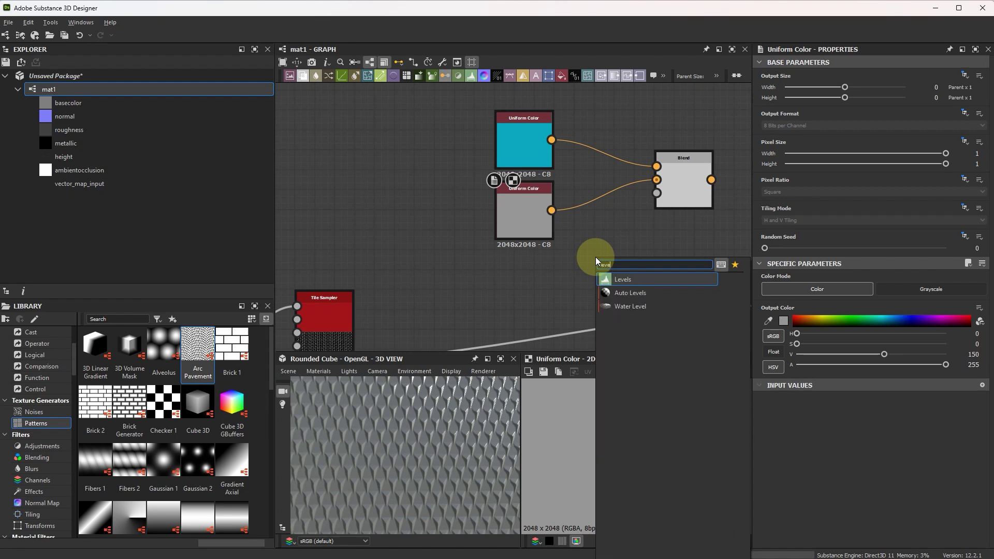
pyautogui.click(621, 279)
pyautogui.moveTo(499, 295); pyautogui.dragTo(521, 263, button='middle')
pyautogui.scroll(-2, 521, 262)
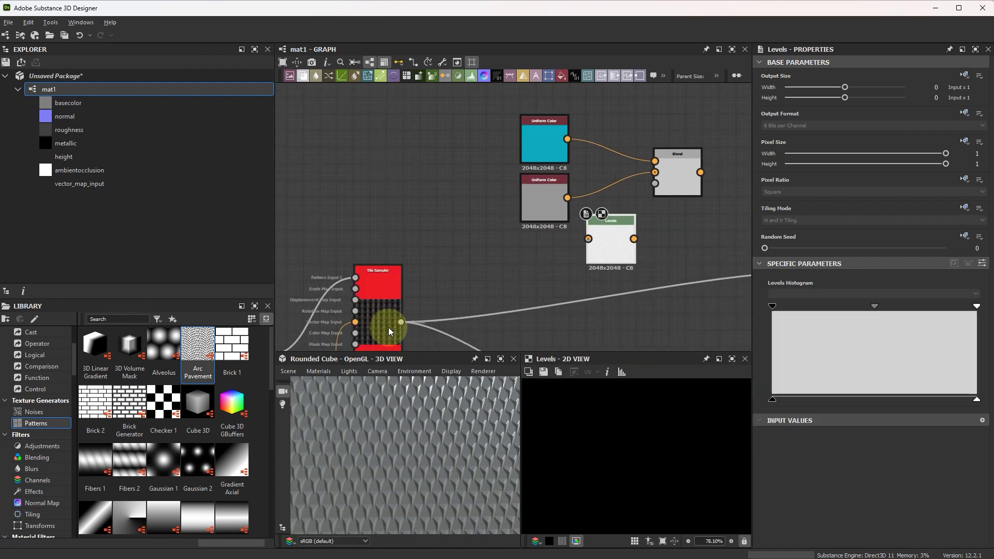
pyautogui.moveTo(572, 260); pyautogui.dragTo(588, 239)
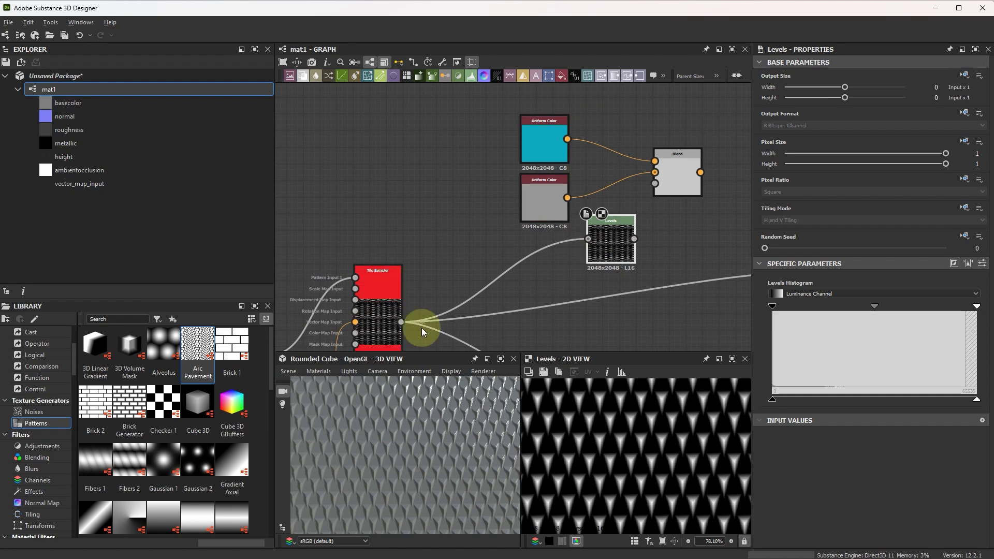
# Sharply lower the Levels node's input white point for a high-contrast spike mask, and connect its output to the Blend's opacity input
pyautogui.moveTo(601, 203); pyautogui.dragTo(595, 227, button='middle')
pyautogui.scroll(4, 595, 248)
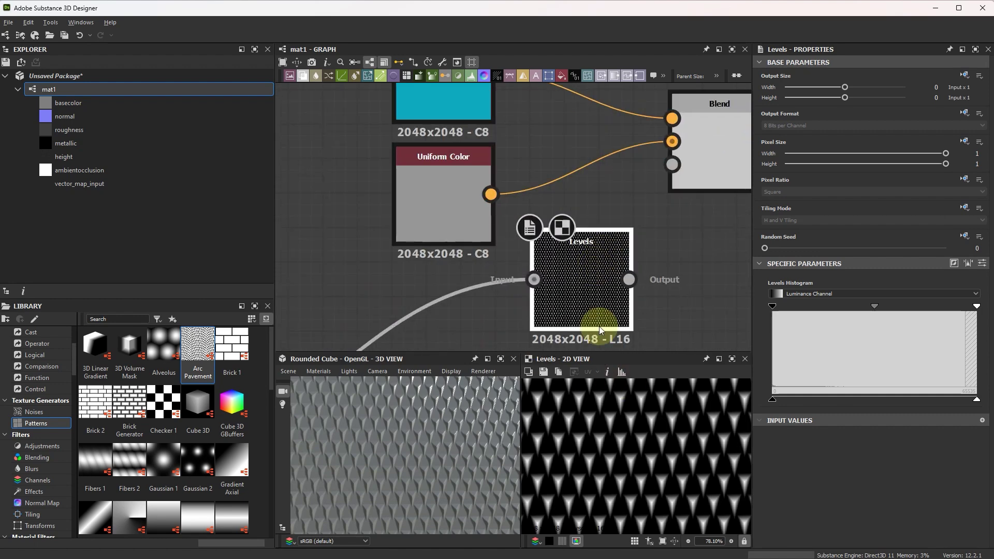
pyautogui.scroll(4, 597, 419)
pyautogui.moveTo(976, 306); pyautogui.dragTo(780, 305)
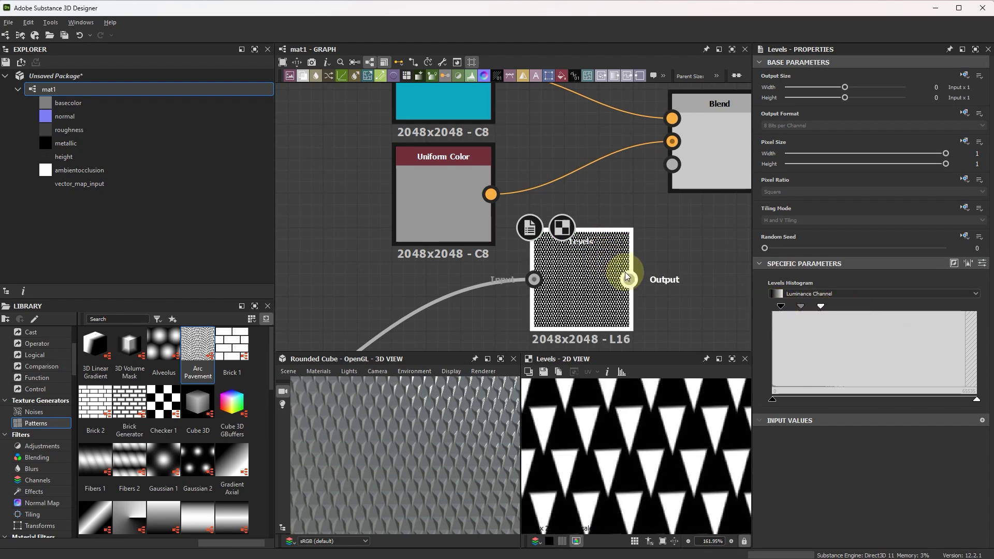
pyautogui.moveTo(628, 279); pyautogui.dragTo(701, 156)
pyautogui.doubleClick(701, 155)
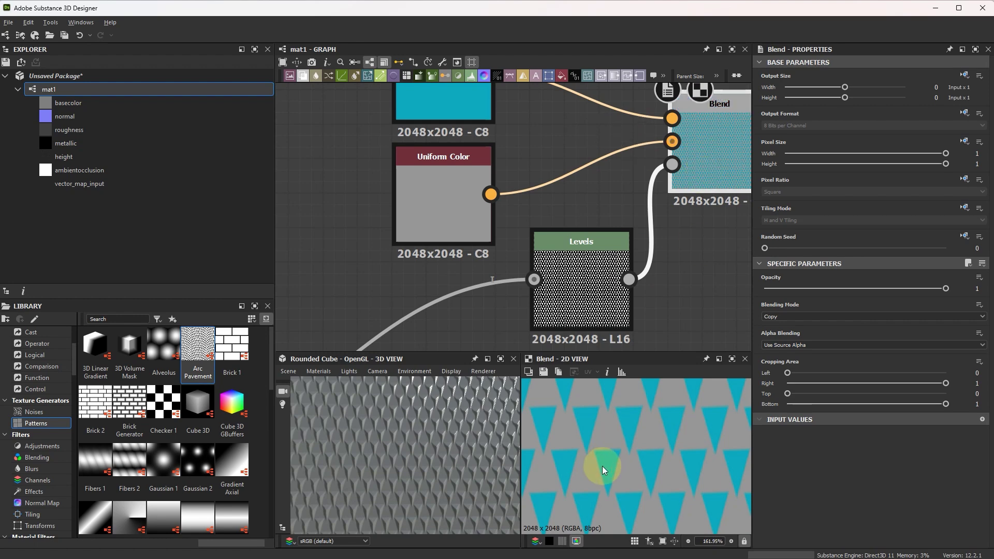
# Connect the Blend node's output to the graph's Base Color output node, replacing the default Uniform Color
pyautogui.scroll(-1, 601, 466)
pyautogui.moveTo(680, 269); pyautogui.dragTo(512, 278, button='middle')
pyautogui.scroll(-3, 511, 278)
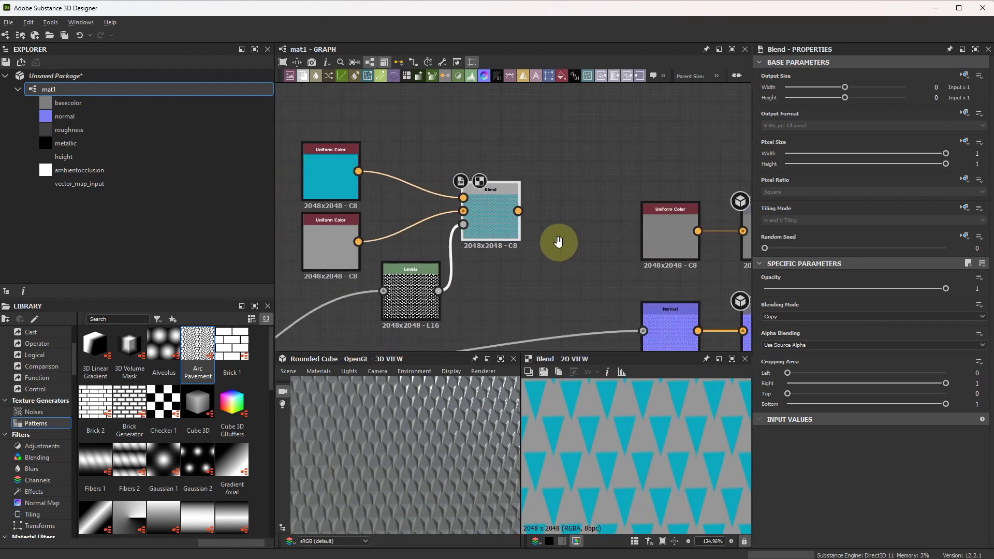
pyautogui.moveTo(557, 241); pyautogui.dragTo(541, 234, button='middle')
pyautogui.moveTo(501, 203); pyautogui.dragTo(725, 223)
pyautogui.scroll(-2, 520, 259)
pyautogui.moveTo(520, 268); pyautogui.dragTo(550, 265, button='middle')
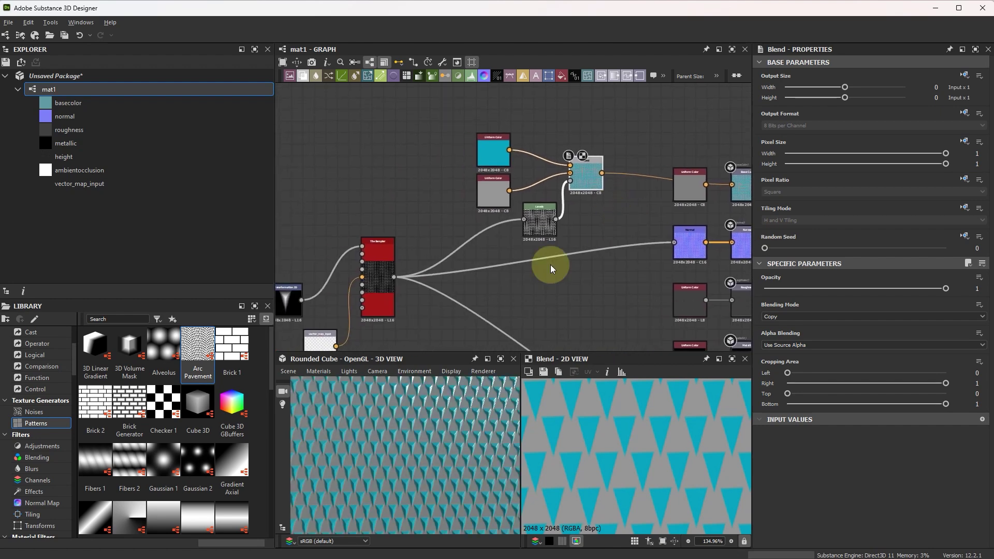
pyautogui.scroll(2, 417, 461)
pyautogui.moveTo(367, 223); pyautogui.dragTo(421, 202, button='middle')
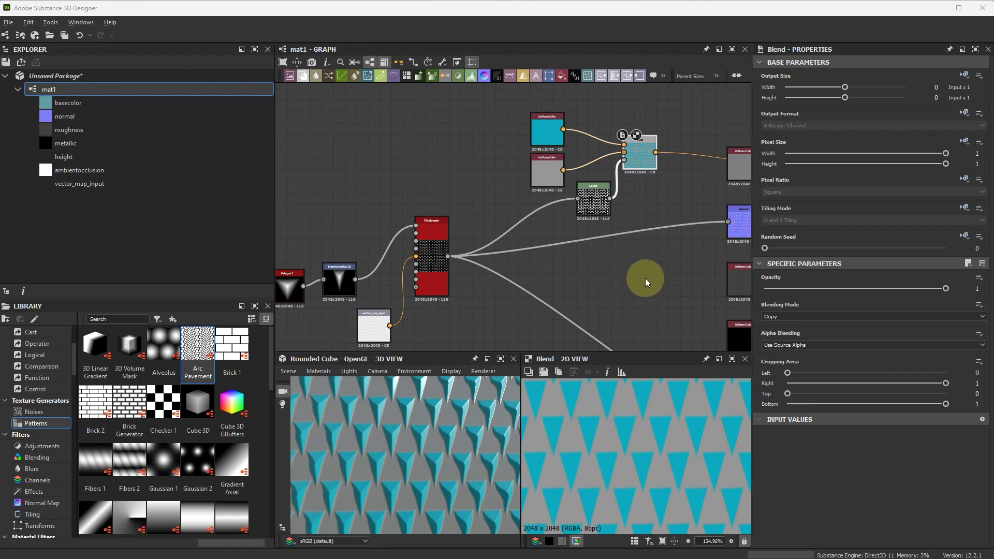
# Examine the mat1 graph's exposed input parameters in preview, including X Amount and the Rotation group, and its vector_map_input
pyautogui.click(631, 266)
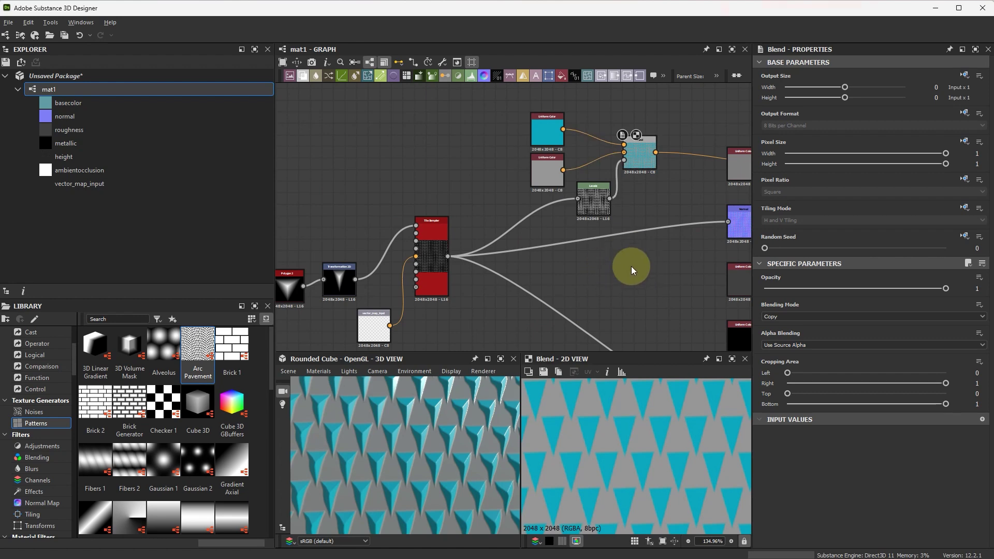
pyautogui.scroll(-3, 871, 407)
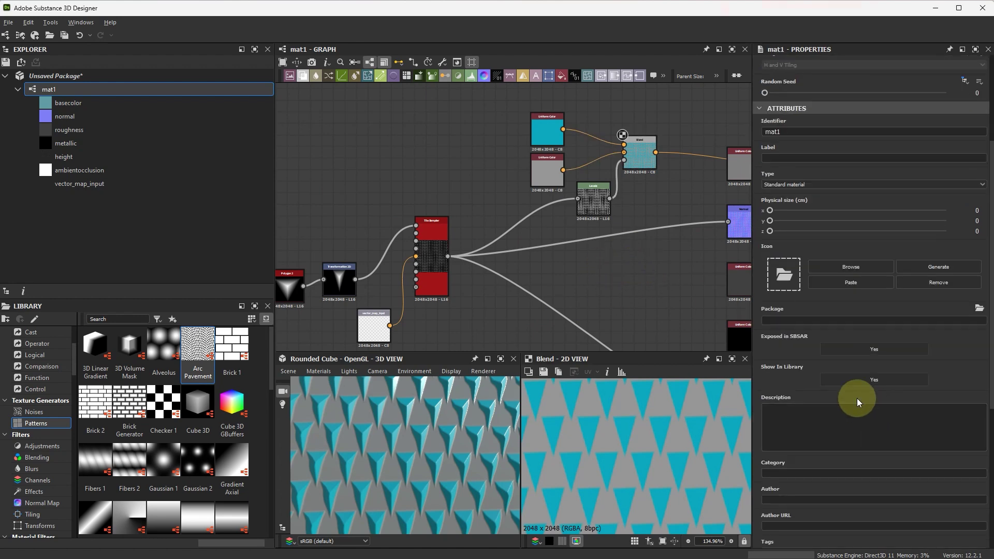
pyautogui.scroll(-5, 859, 397)
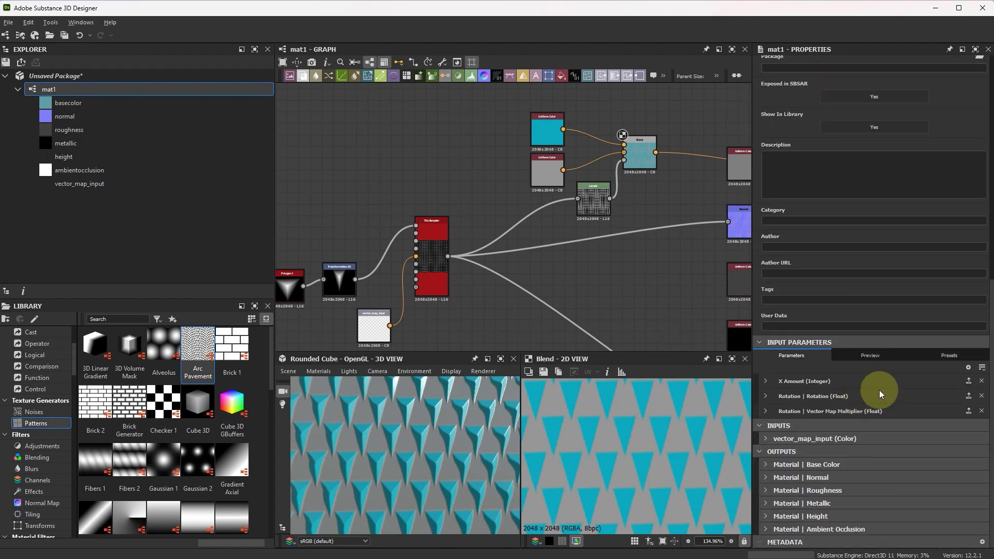
pyautogui.click(871, 355)
pyautogui.scroll(-1, 876, 457)
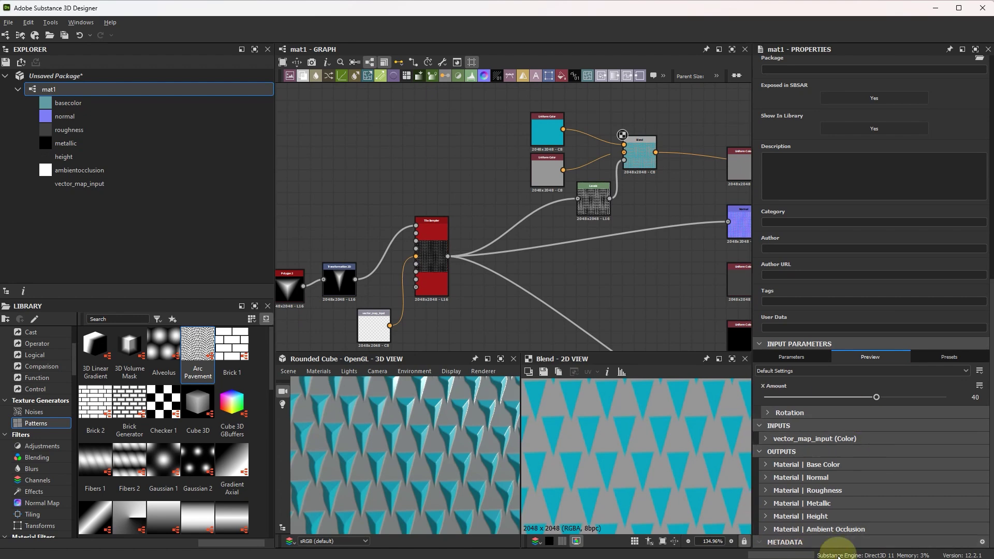
pyautogui.click(766, 439)
pyautogui.click(766, 440)
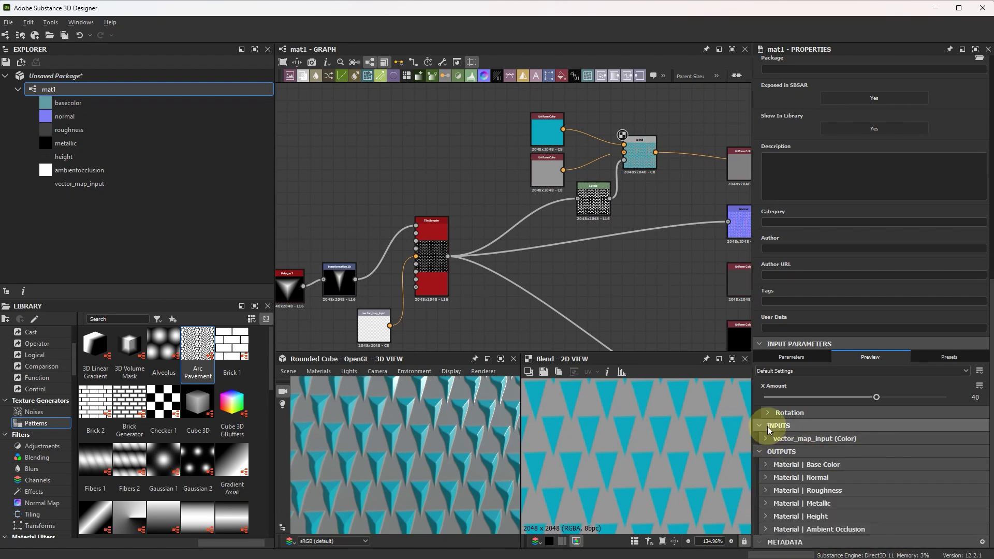
pyautogui.click(767, 412)
pyautogui.scroll(-2, 846, 426)
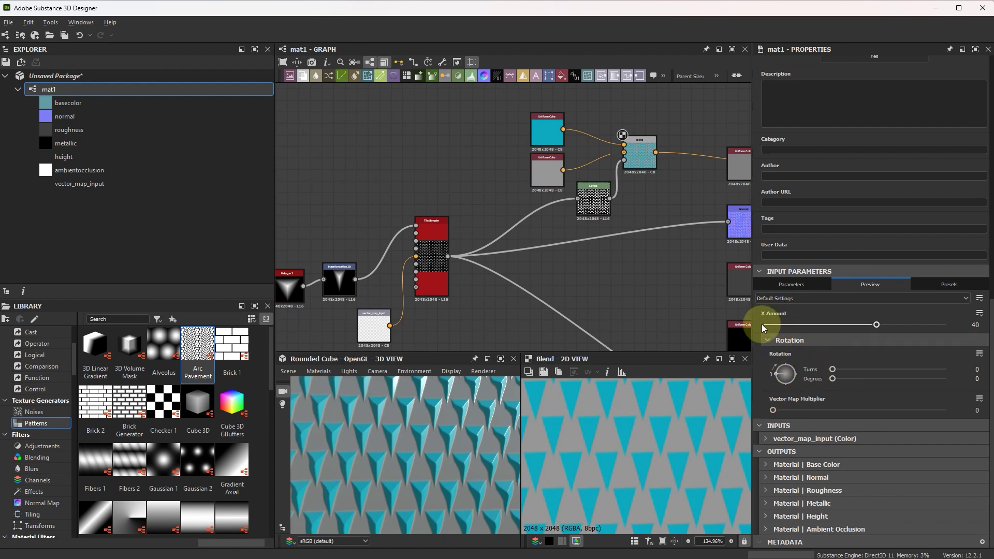
pyautogui.click(761, 427)
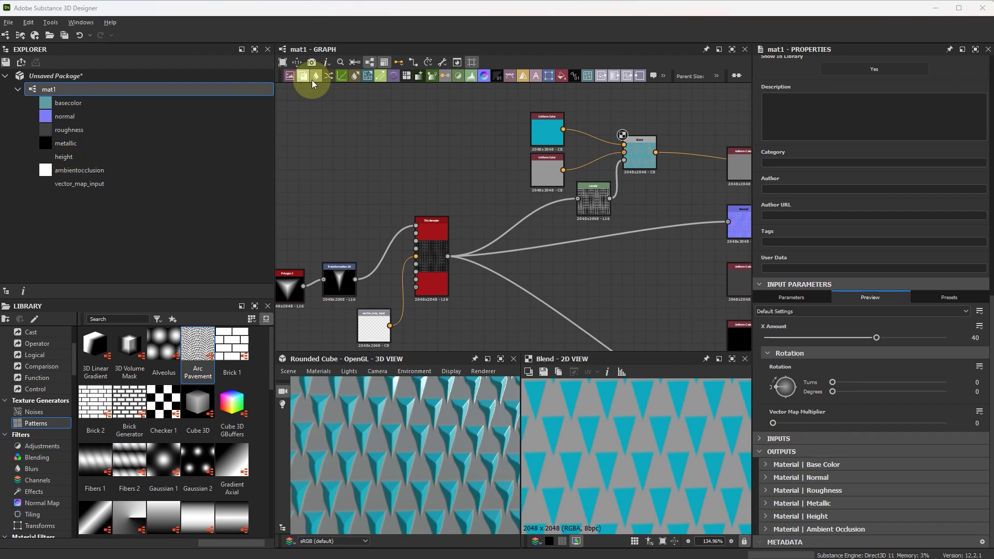
# Publish the unsaved package as the archive mat1.sbsar
pyautogui.rightClick(57, 76)
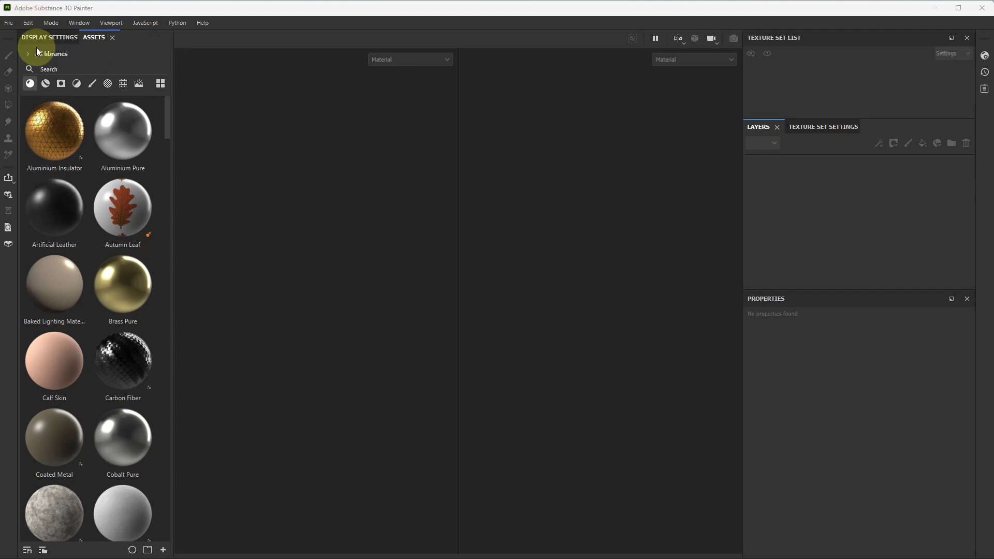
# Switch to Substance 3D Painter and open the MeetMat sample project
pyautogui.click(10, 23)
pyautogui.click(41, 73)
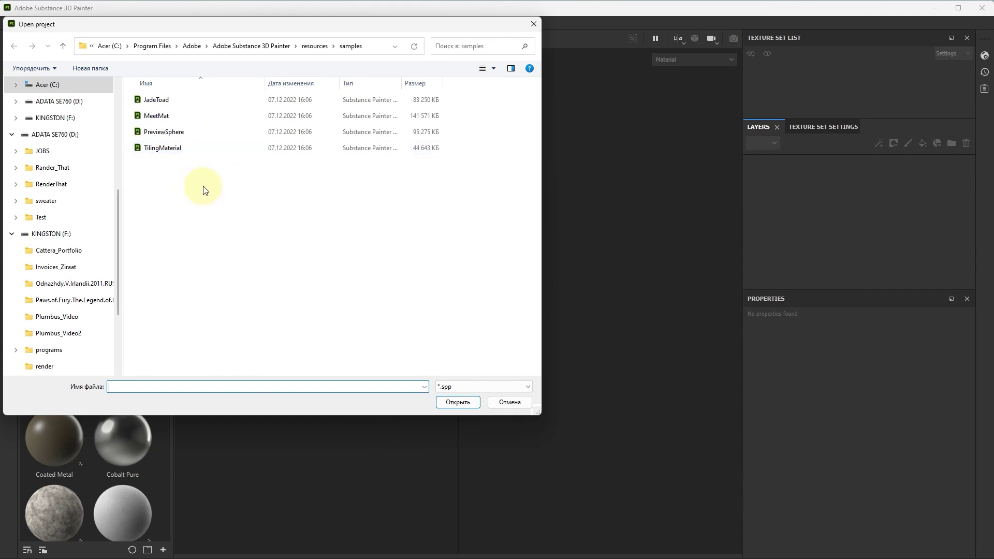
pyautogui.doubleClick(171, 117)
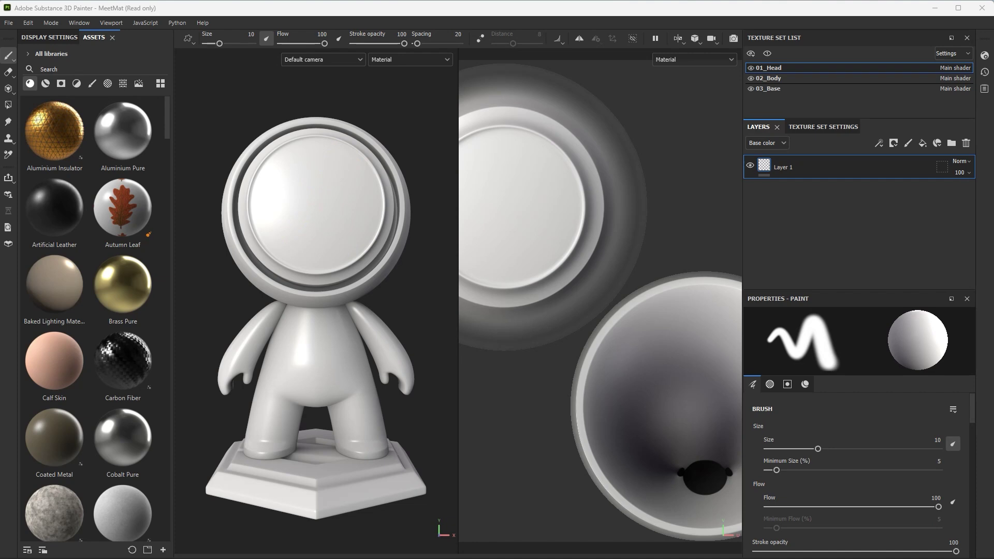
# Import Vector-Map-Generator.sbsar, Vector-map-brush.sppr, Vector-map-direction-mask.spsm and mat1.sbsar into the current session
pyautogui.moveTo(362, 243); pyautogui.dragTo(93, 250)
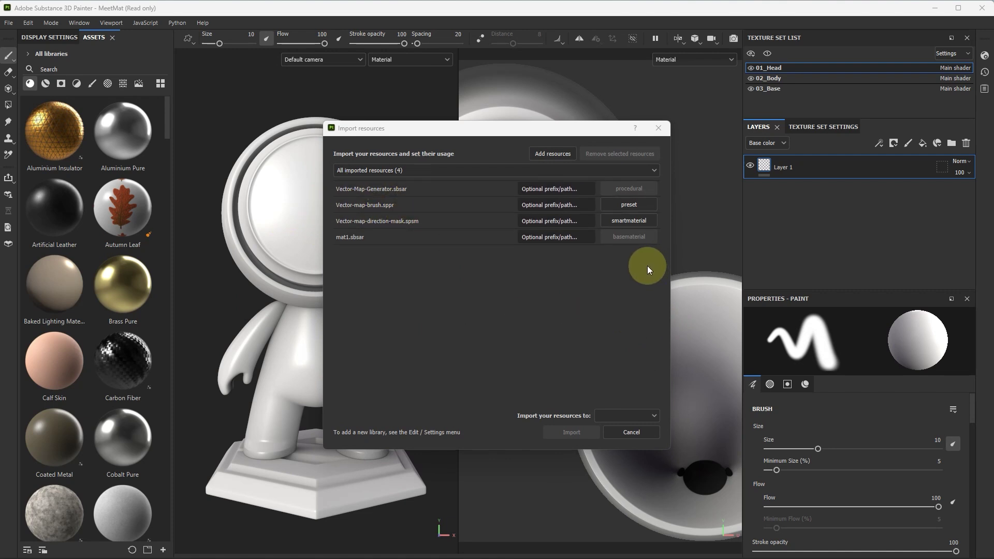
pyautogui.click(621, 415)
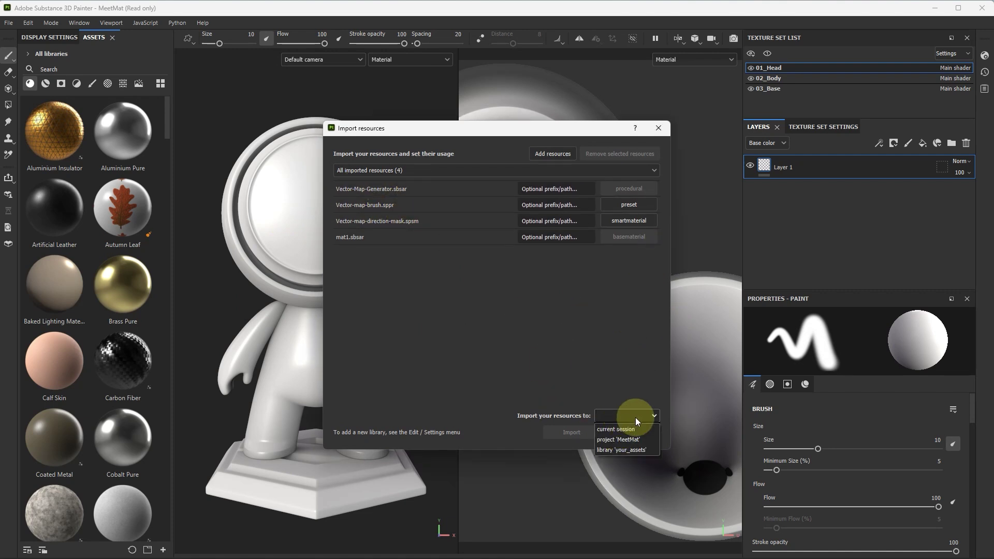
pyautogui.click(637, 425)
pyautogui.click(571, 434)
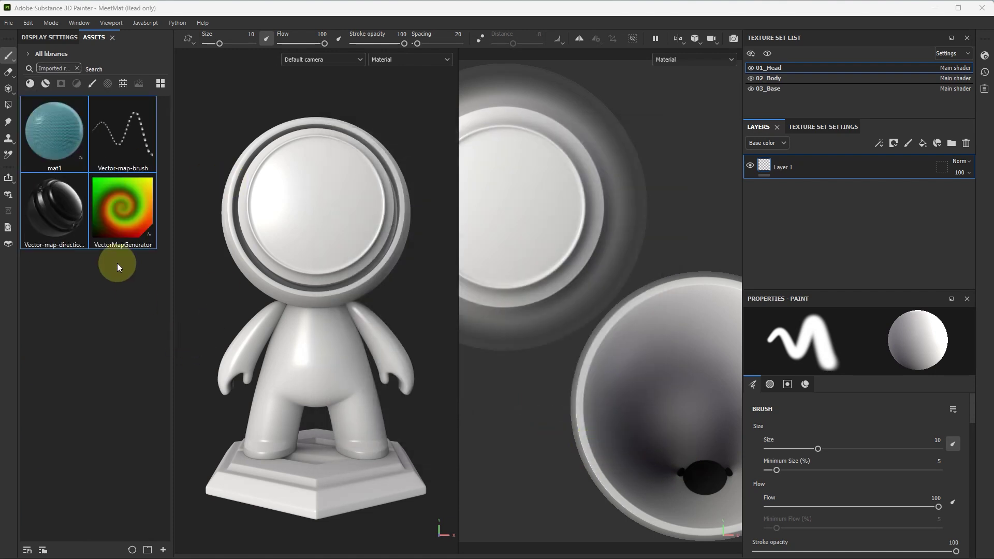
# Add the mat1 material as a layer on 01_Head, and place the Vector-map-direction-mask smart material beneath it
pyautogui.moveTo(67, 134)
pyautogui.mouseDown()
pyautogui.moveTo(61, 143)
pyautogui.moveTo(499, 257)
pyautogui.moveTo(825, 166)
pyautogui.moveTo(829, 155)
pyautogui.moveTo(806, 133)
pyautogui.mouseUp()
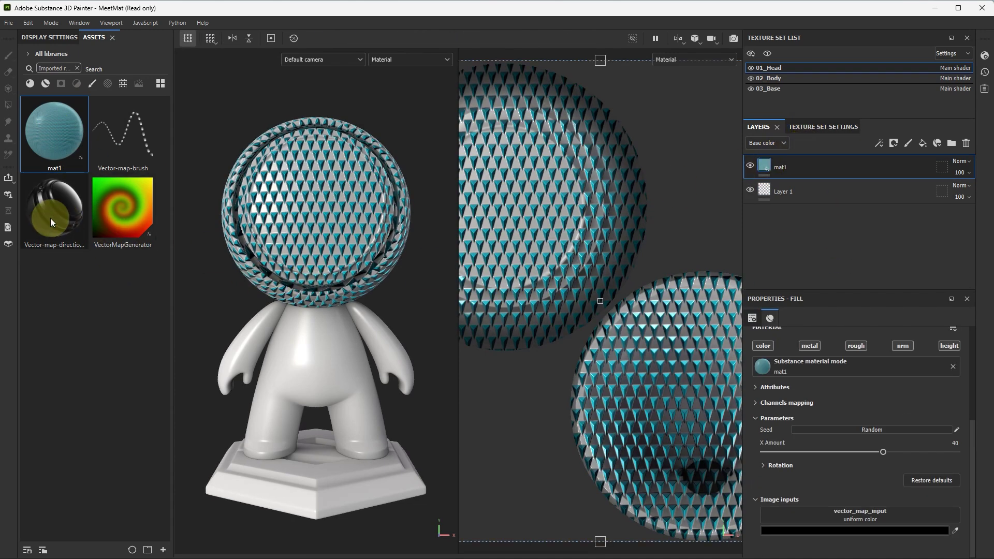
pyautogui.moveTo(52, 221); pyautogui.dragTo(818, 182)
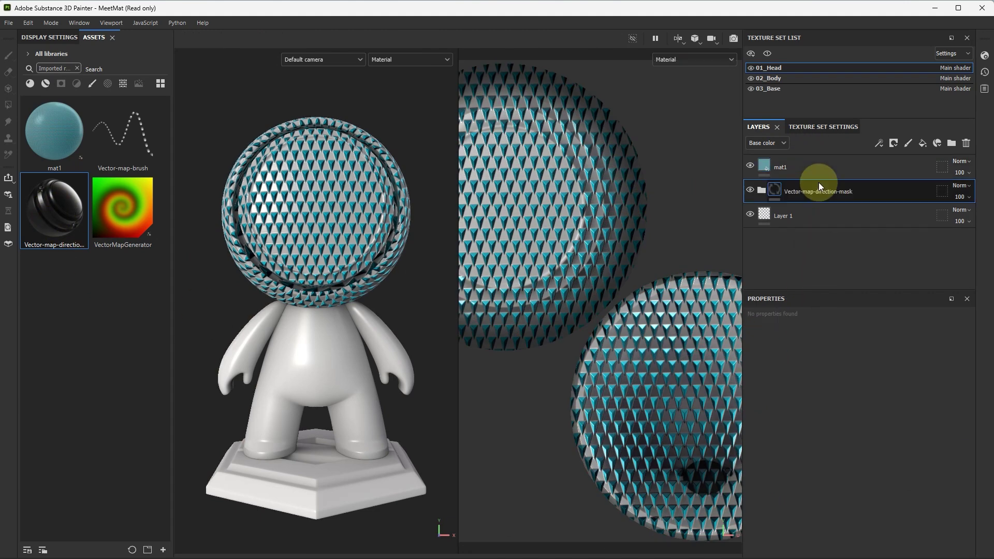
# Set the mat1 layer's X Amount parameter to 44
pyautogui.click(764, 165)
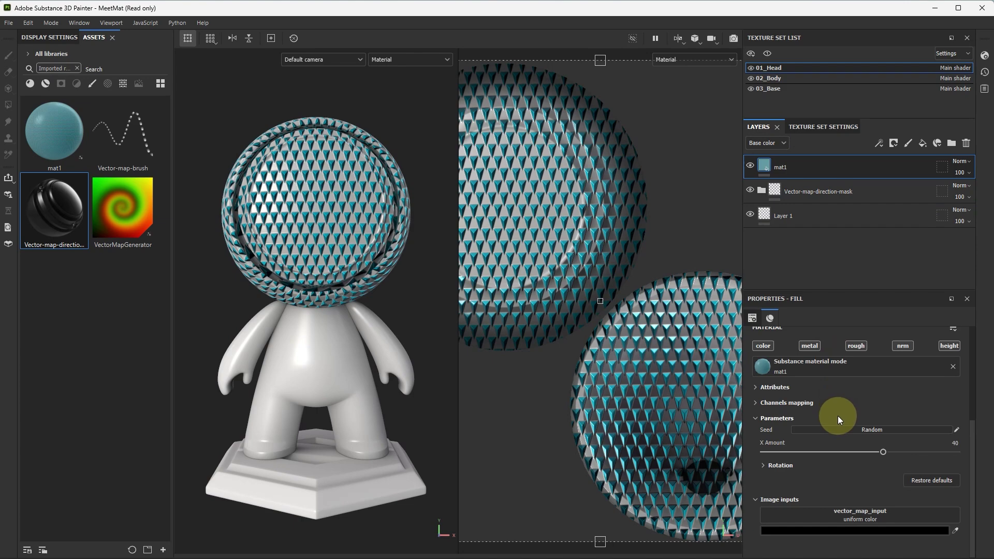
pyautogui.moveTo(884, 452)
pyautogui.mouseDown()
pyautogui.moveTo(824, 455)
pyautogui.moveTo(896, 459)
pyautogui.mouseUp()
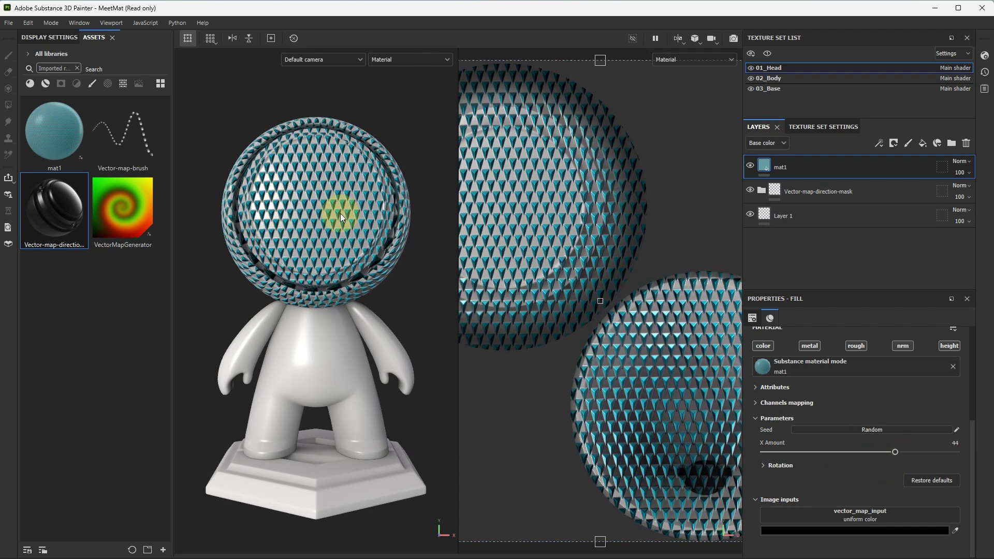
pyautogui.scroll(2, 337, 210)
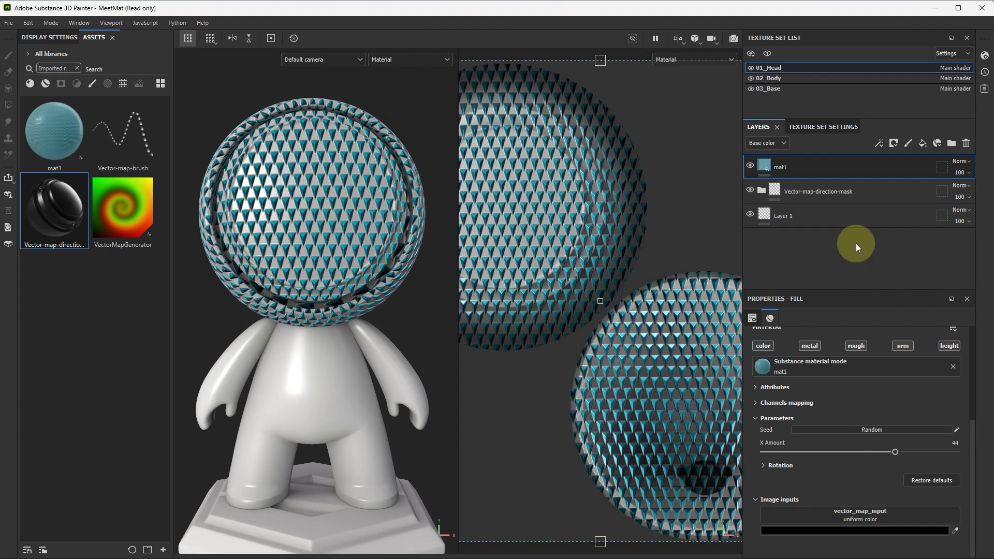
# Expand the mat1 layer's Rotation parameters and try out different Rotation values
pyautogui.click(763, 464)
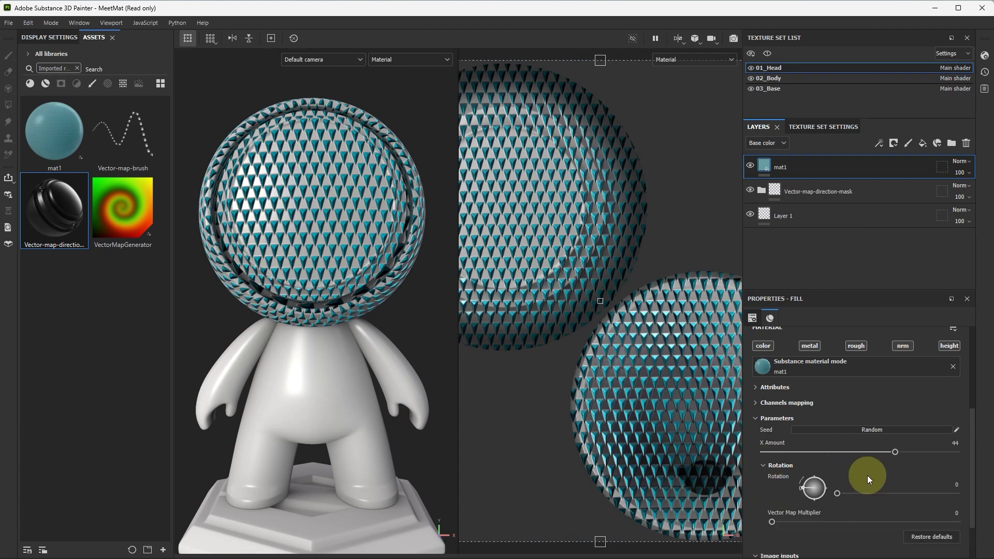
pyautogui.scroll(-2, 868, 473)
pyautogui.moveTo(842, 437)
pyautogui.mouseDown()
pyautogui.moveTo(927, 439)
pyautogui.moveTo(825, 436)
pyautogui.mouseUp()
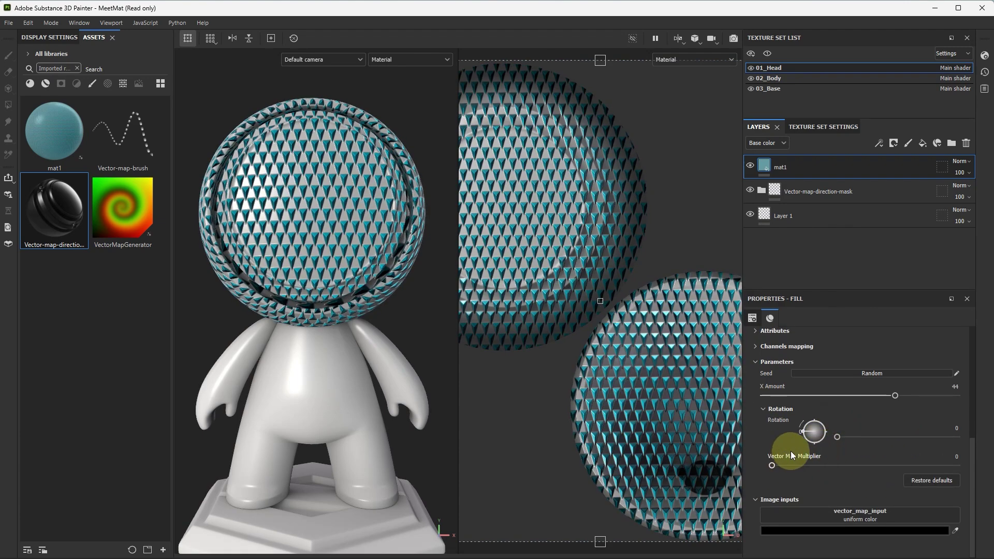
# Set mat1's Vector Map Multiplier to 1 and assign VectorMapGenerator to its vector_map_input
pyautogui.moveTo(771, 465); pyautogui.dragTo(967, 449)
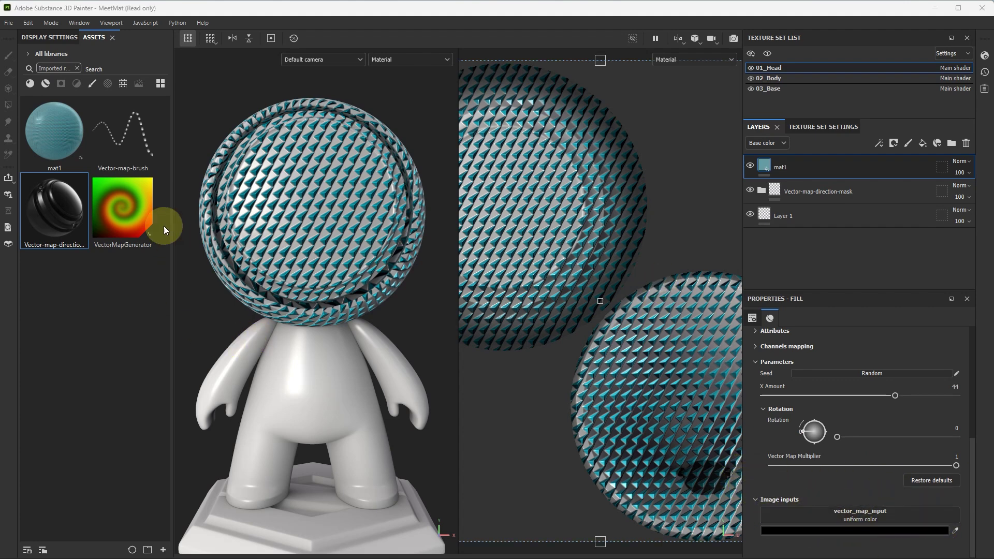
pyautogui.moveTo(113, 209); pyautogui.dragTo(824, 513)
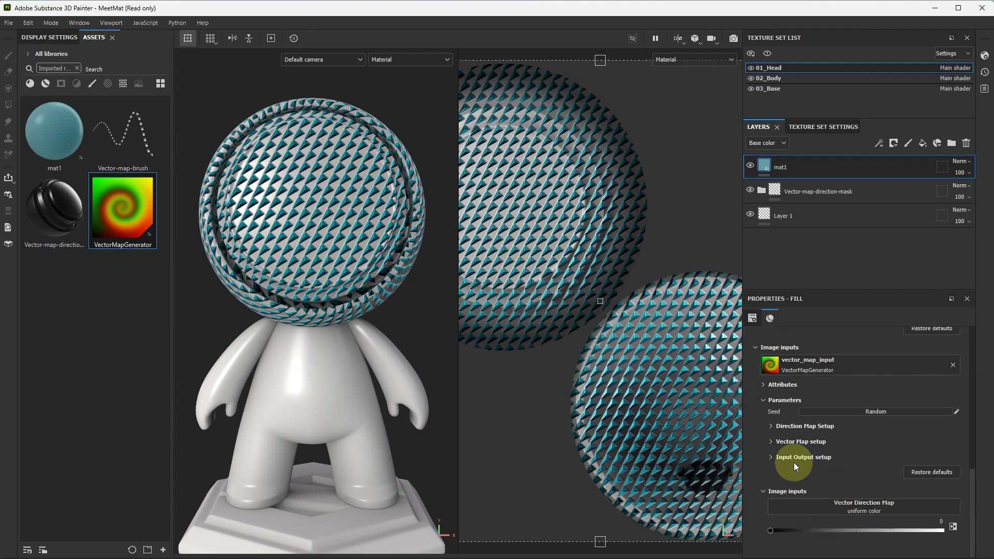
# Feed the generator's Vector Direction Map from the direction_mask anchor point, with Metallic as the referenced channel
pyautogui.click(839, 506)
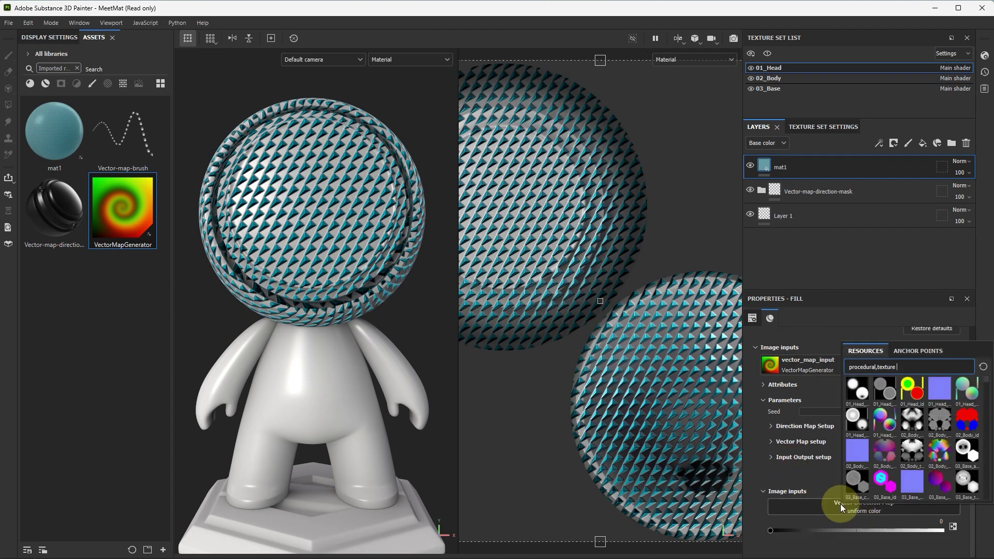
pyautogui.click(924, 350)
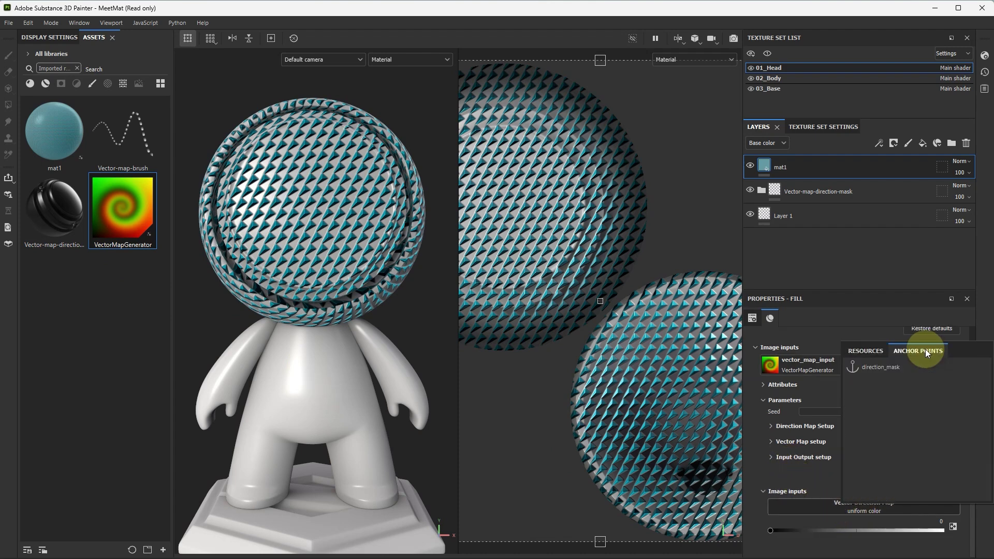
pyautogui.click(880, 367)
pyautogui.scroll(-1, 807, 503)
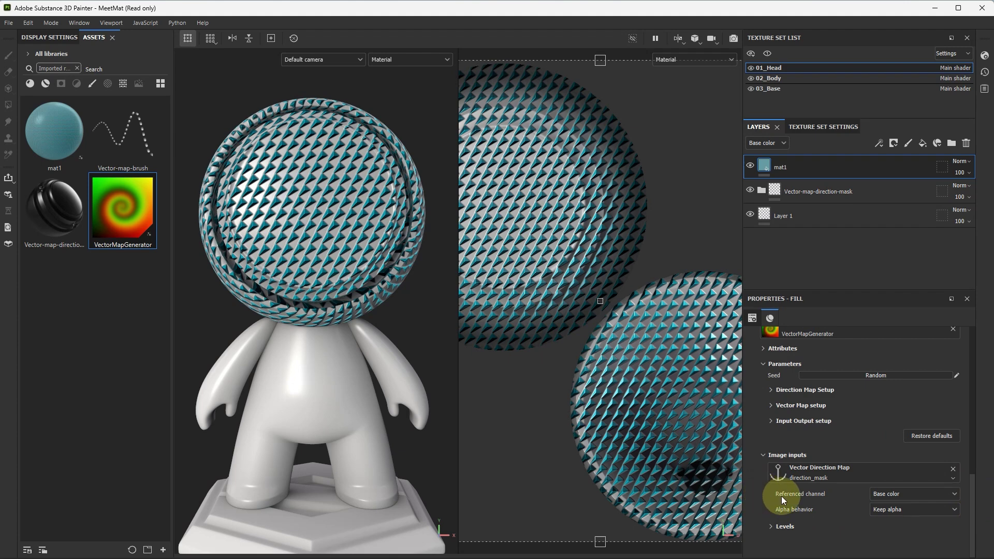
pyautogui.click(886, 494)
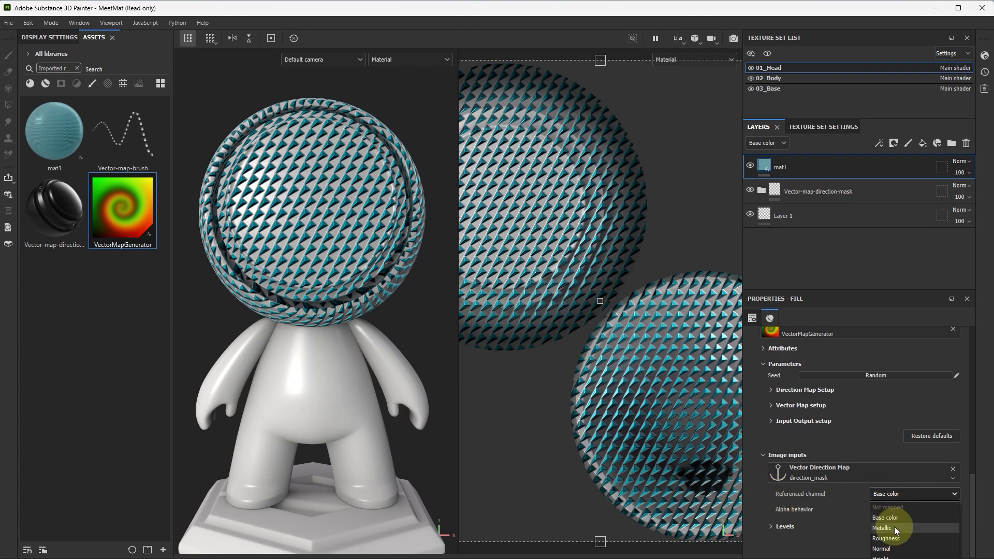
pyautogui.click(894, 528)
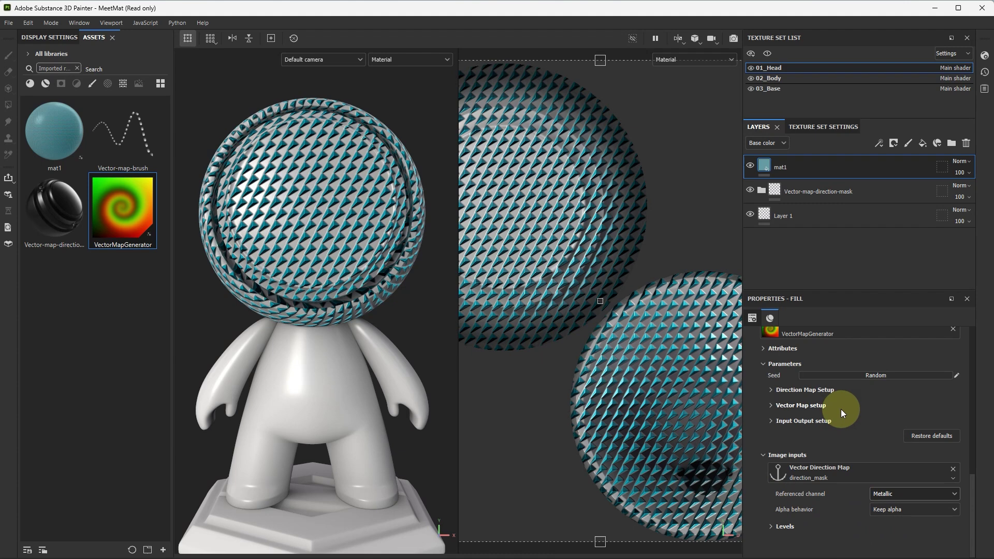
# Set the mat1 layer's Rotation parameter to 219
pyautogui.scroll(5, 834, 430)
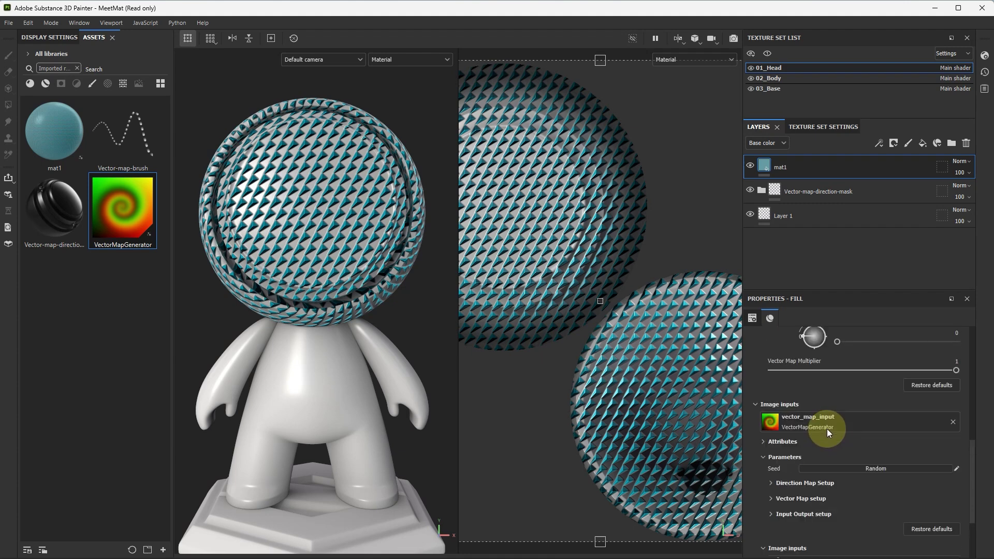
pyautogui.scroll(1, 324, 244)
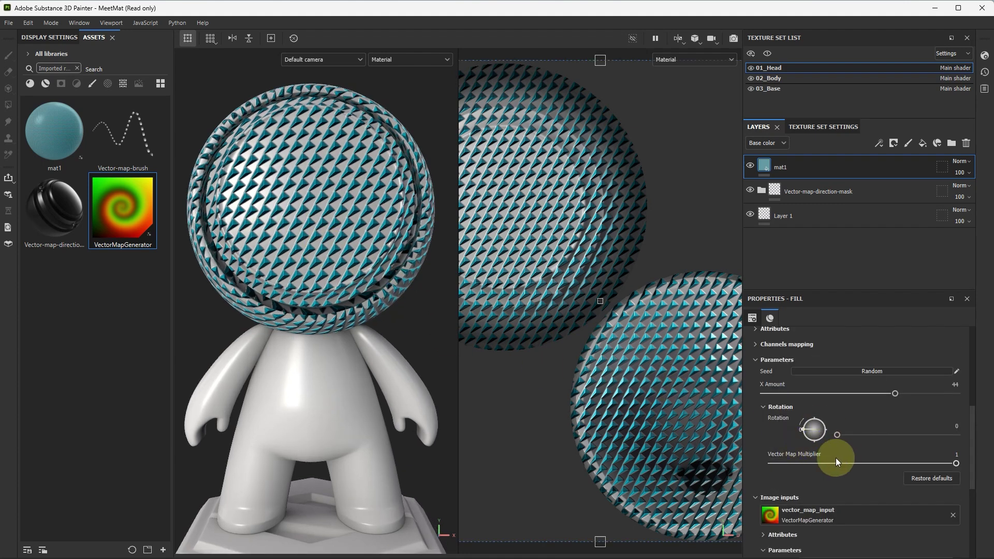
pyautogui.moveTo(837, 434); pyautogui.dragTo(908, 445)
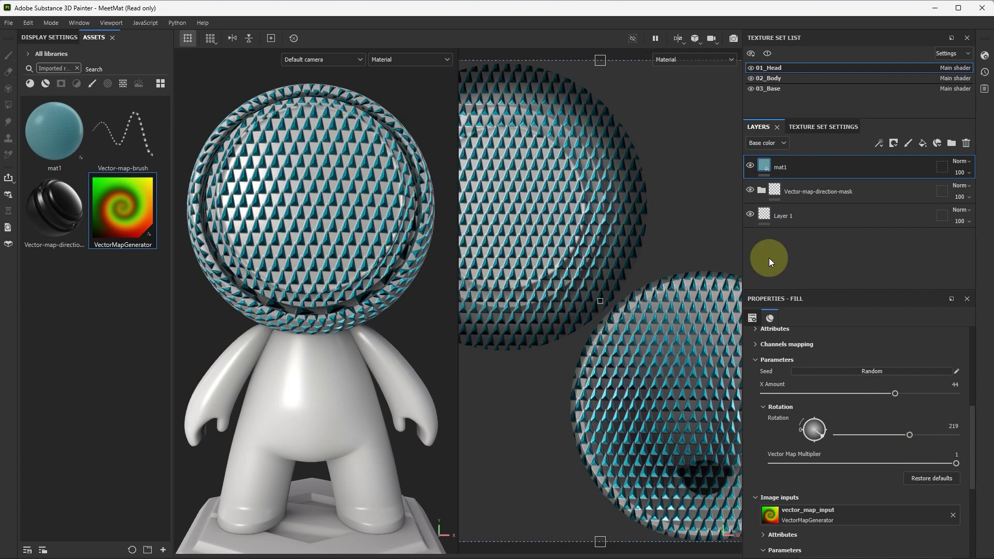
# Expand the Vector-map-direction-mask folder, select the Paint_here effect in the white_for_paint mask, and load the Vector-map-brush
pyautogui.click(817, 191)
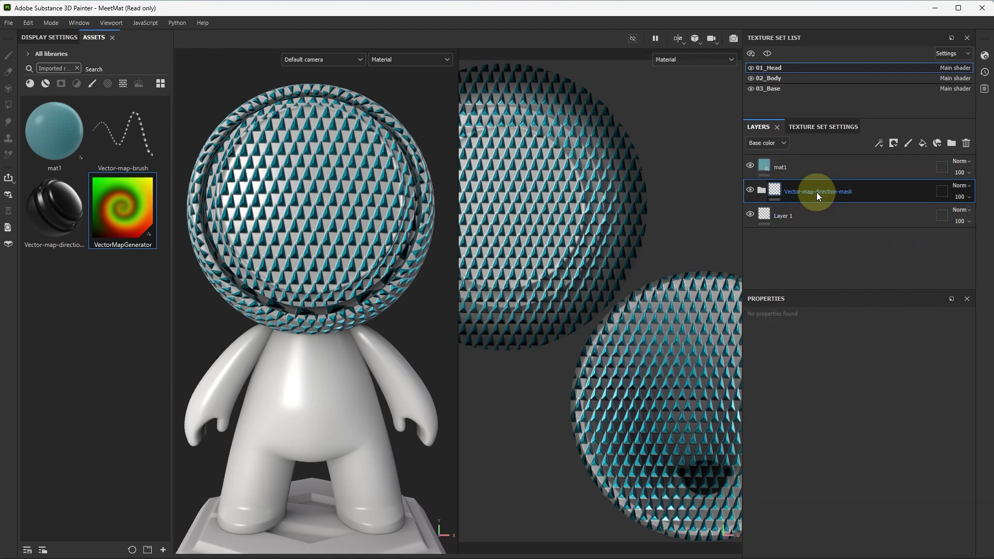
pyautogui.click(762, 190)
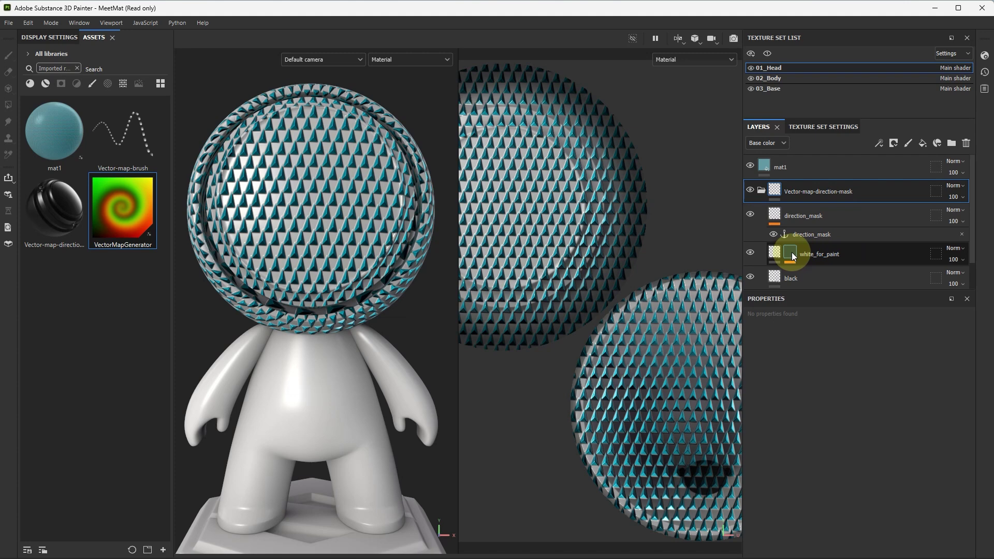
pyautogui.click(791, 252)
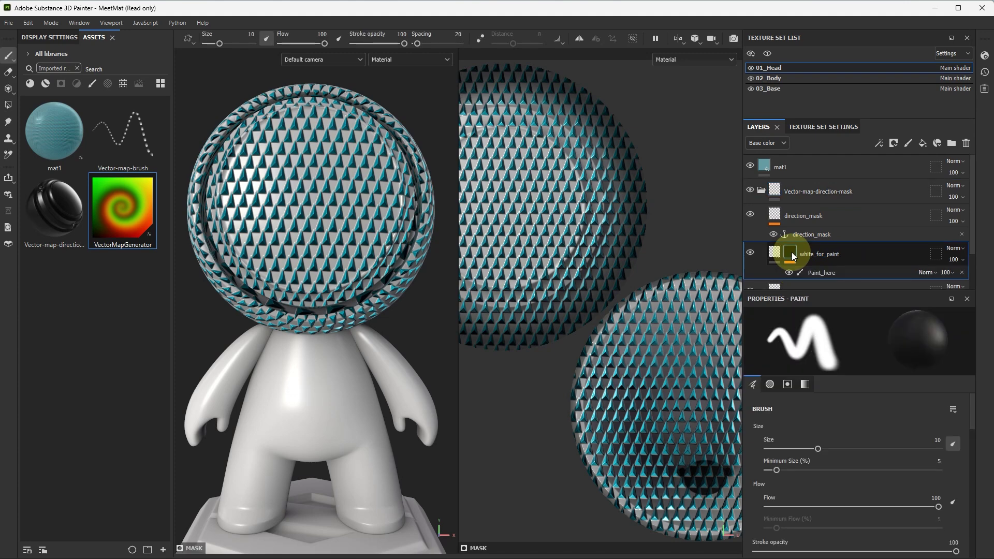
pyautogui.click(837, 271)
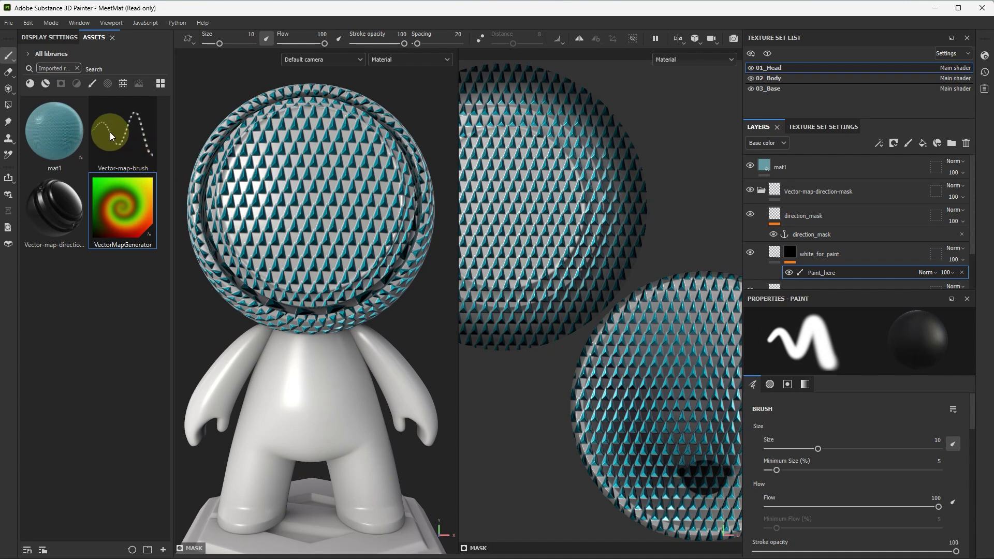
pyautogui.click(123, 136)
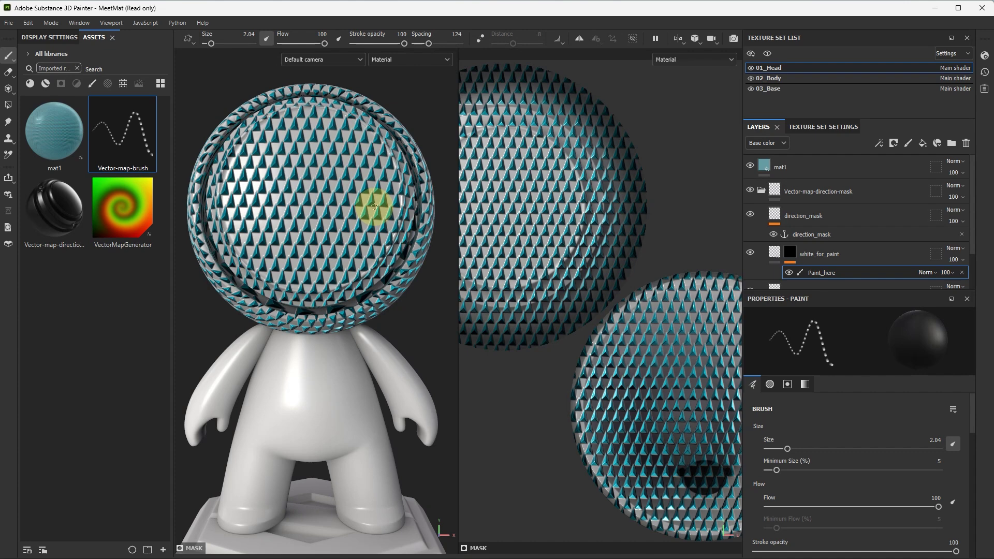
# Set the brush's grayscale value to 1 for painting on the white_for_paint mask
pyautogui.click(790, 252)
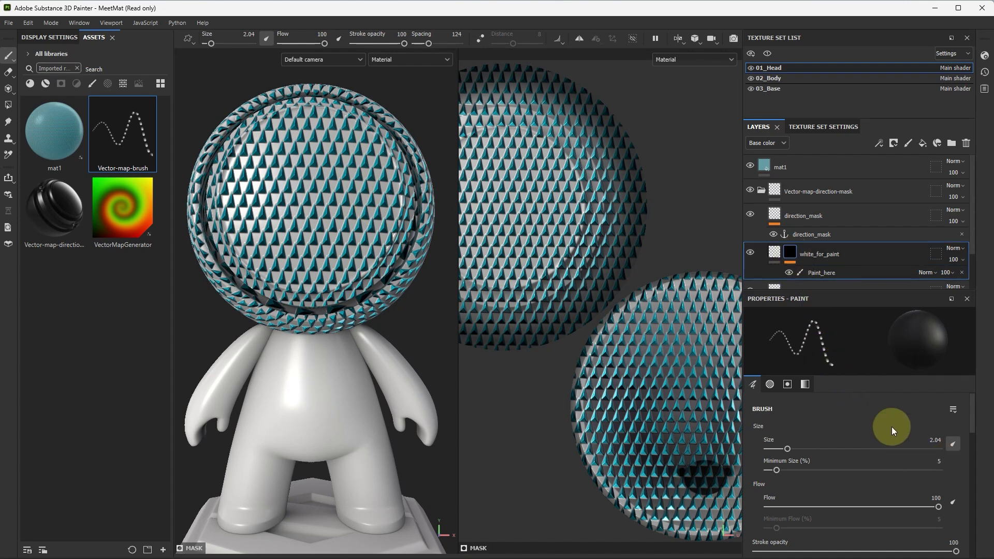
pyautogui.scroll(-15, 853, 423)
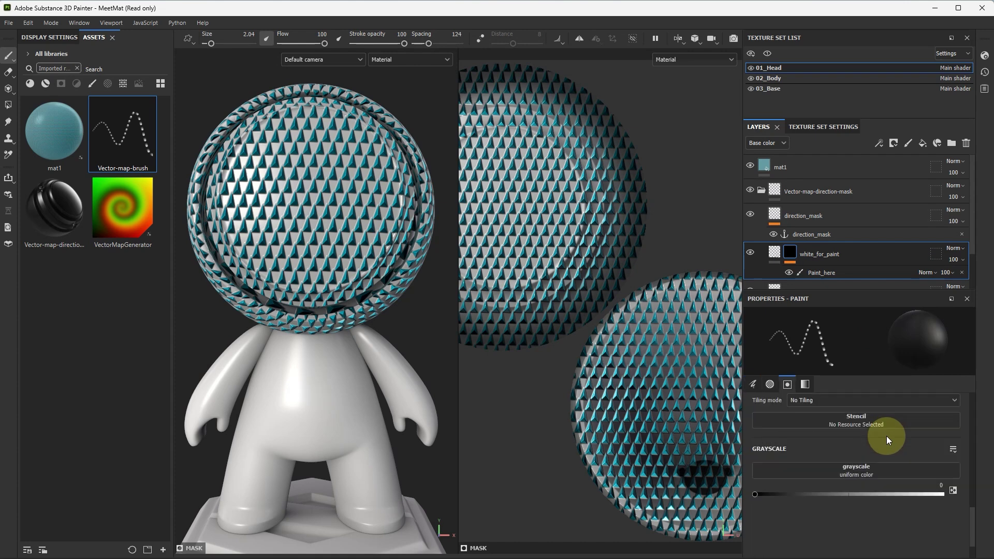
pyautogui.moveTo(755, 463); pyautogui.dragTo(958, 467)
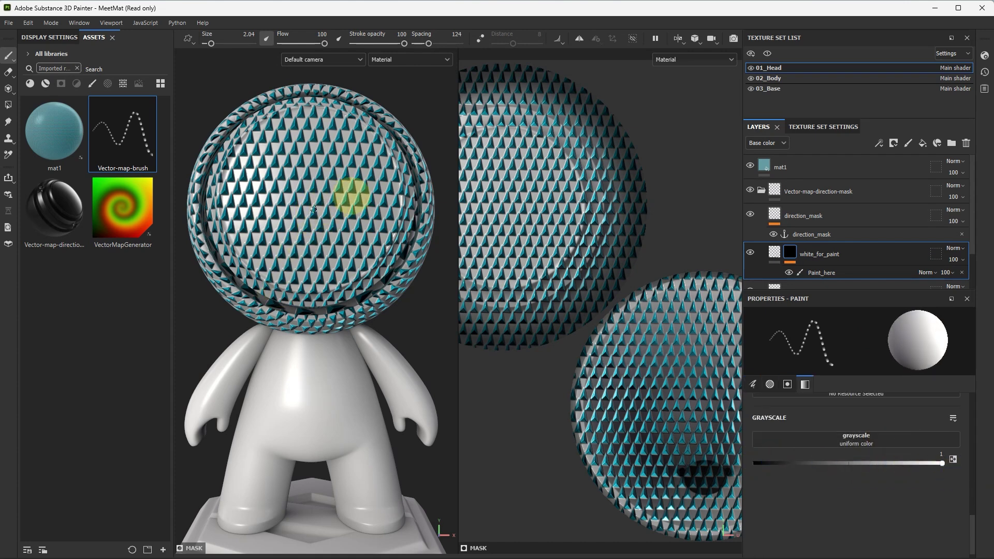
# Paint direction strokes on the front and back of the head in the white_for_paint mask to steer the spikes
pyautogui.click(417, 196)
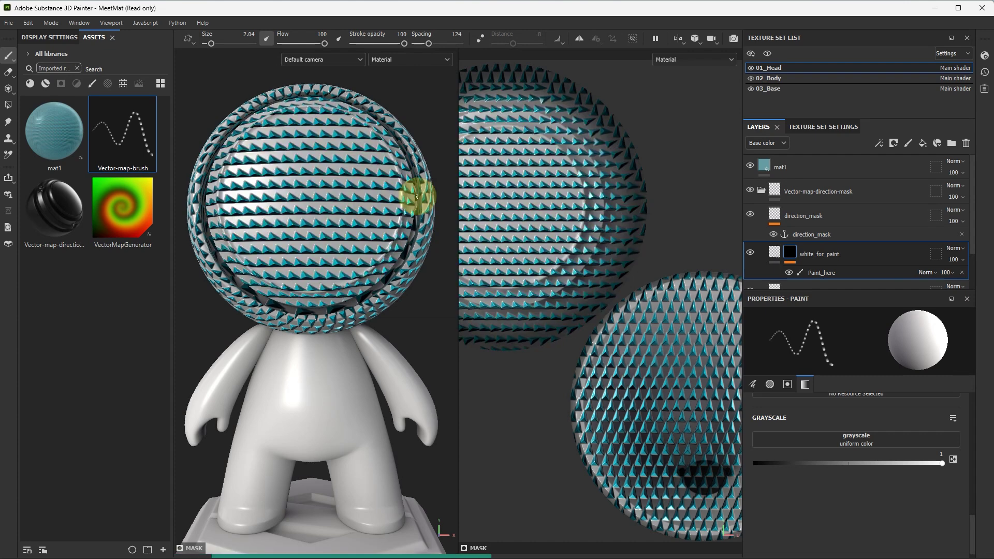
pyautogui.click(317, 285)
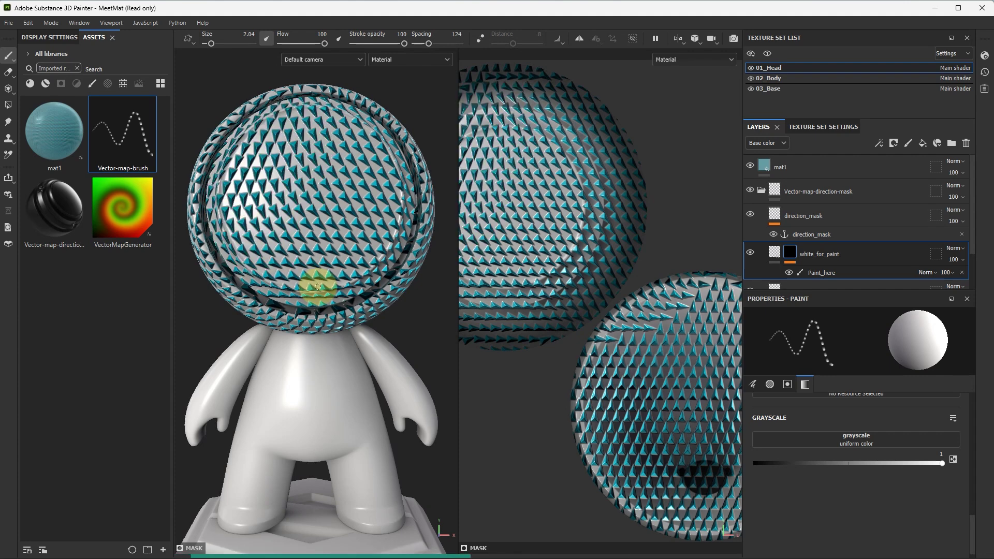
pyautogui.moveTo(317, 240)
pyautogui.keyDown('alt'); pyautogui.mouseDown()
pyautogui.moveTo(278, 231)
pyautogui.moveTo(319, 241)
pyautogui.moveTo(222, 262)
pyautogui.moveTo(366, 261)
pyautogui.mouseUp(); pyautogui.keyUp('alt')
pyautogui.scroll(-5, 378, 259)
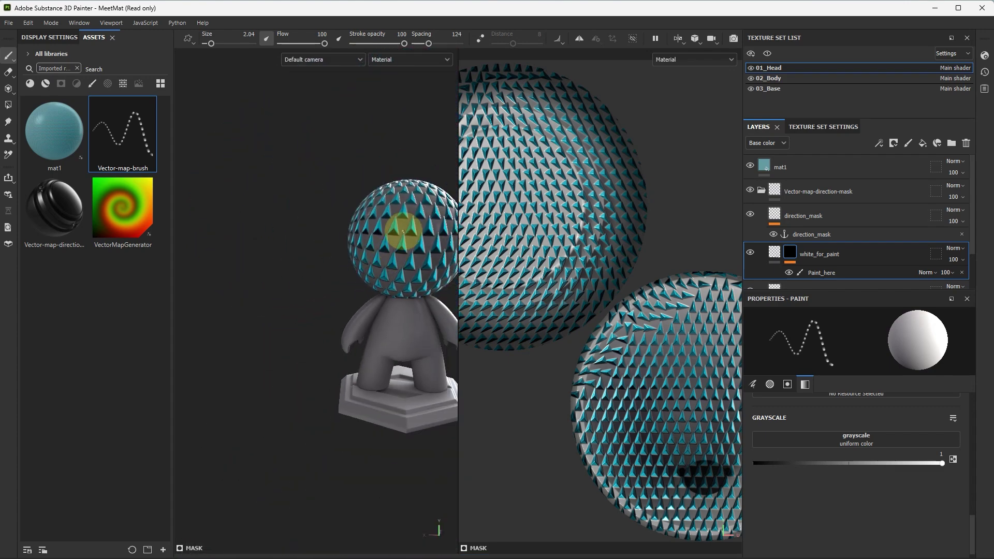
pyautogui.keyDown('alt'); pyautogui.moveTo(403, 231); pyautogui.dragTo(363, 243, button='middle'); pyautogui.keyUp('alt')
pyautogui.scroll(3, 362, 243)
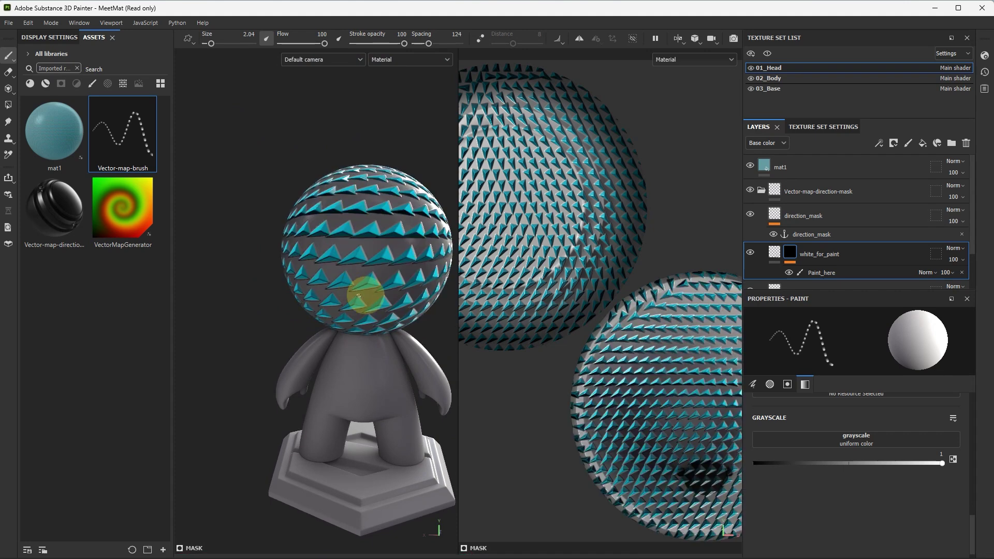
# Set the mat1 layer's X Amount parameter to 64
pyautogui.click(764, 164)
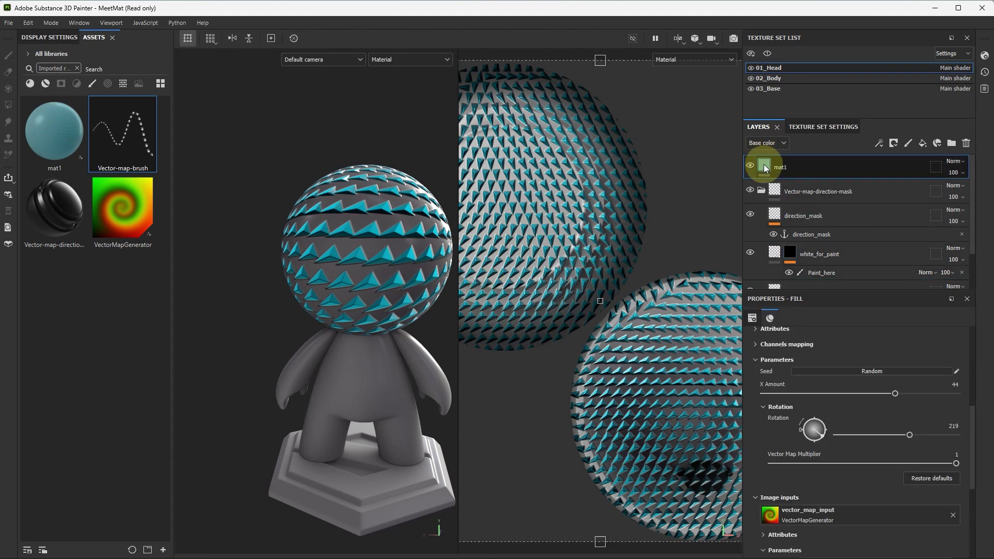
pyautogui.moveTo(894, 390); pyautogui.dragTo(970, 401)
# Paint more direction strokes around the centre of the face in Paint_here, and briefly hide the mat1 layer to check them
pyautogui.moveTo(367, 256)
pyautogui.keyDown('alt'); pyautogui.mouseDown()
pyautogui.moveTo(426, 270)
pyautogui.moveTo(581, 248)
pyautogui.moveTo(370, 262)
pyautogui.moveTo(370, 247)
pyautogui.mouseUp(); pyautogui.keyUp('alt')
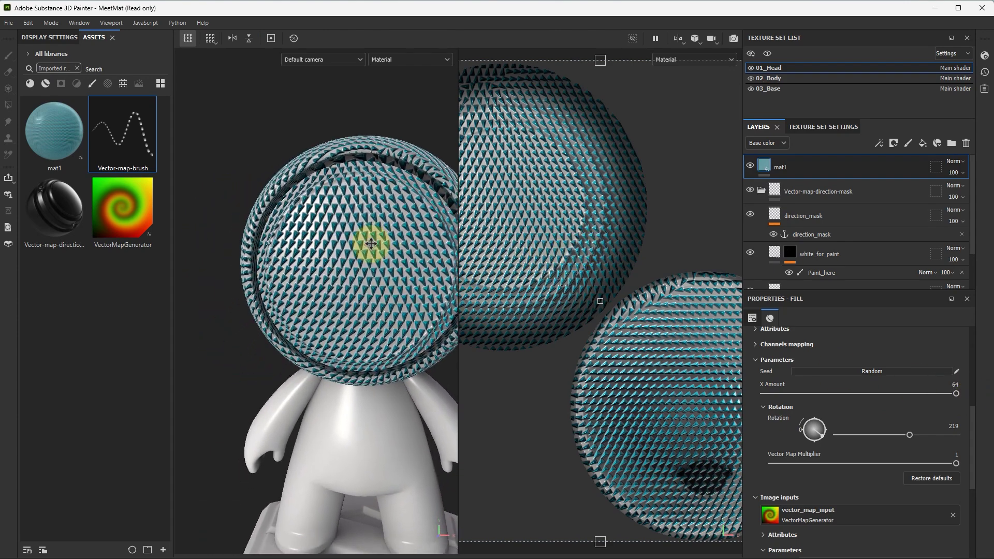
pyautogui.click(784, 256)
pyautogui.click(826, 273)
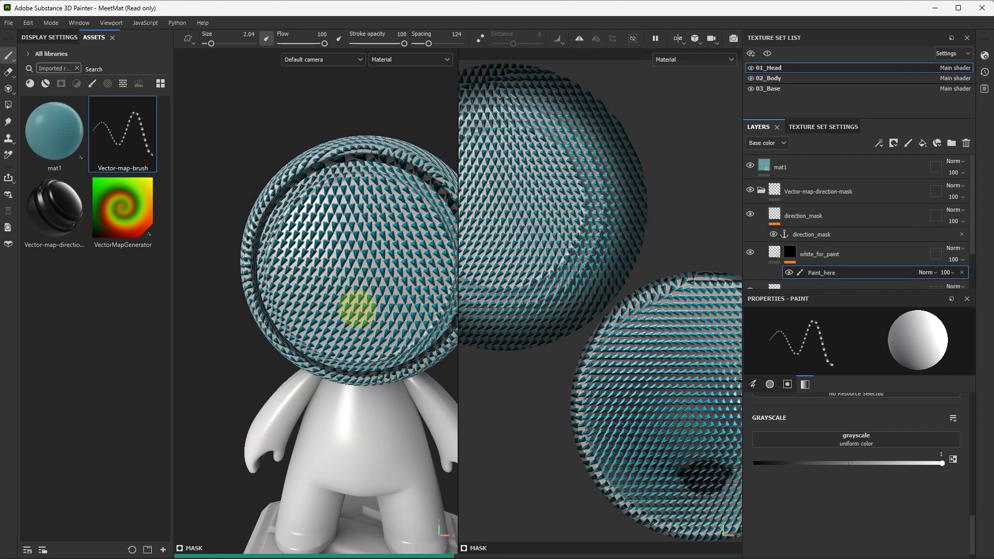
pyautogui.moveTo(355, 307); pyautogui.dragTo(354, 291)
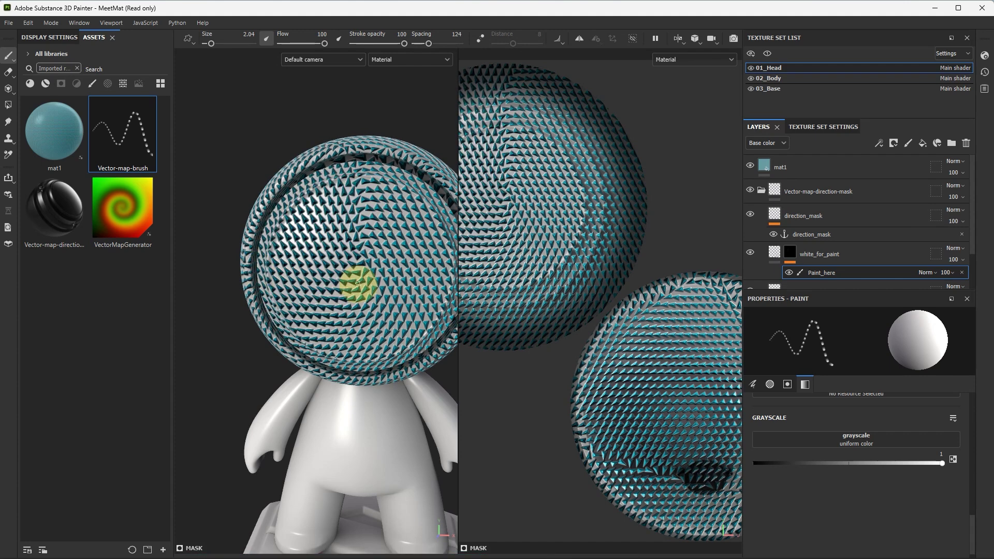
pyautogui.moveTo(357, 283)
pyautogui.mouseDown()
pyautogui.moveTo(390, 222)
pyautogui.moveTo(414, 207)
pyautogui.mouseUp()
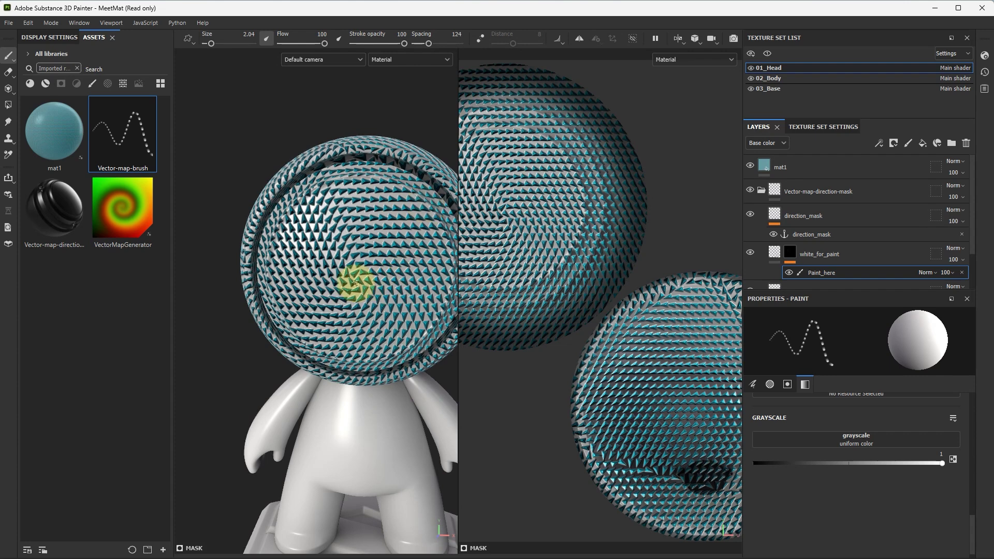
pyautogui.click(750, 166)
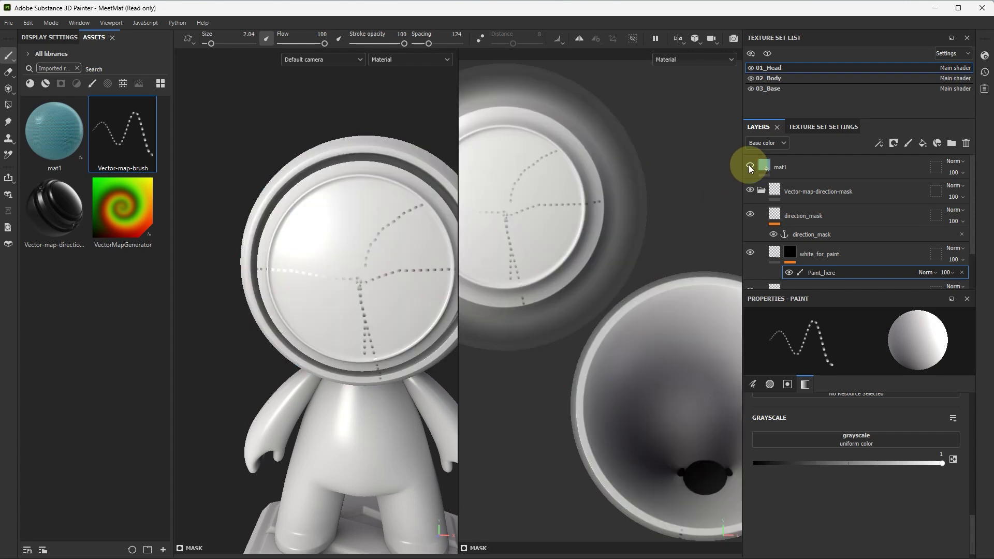
pyautogui.click(750, 166)
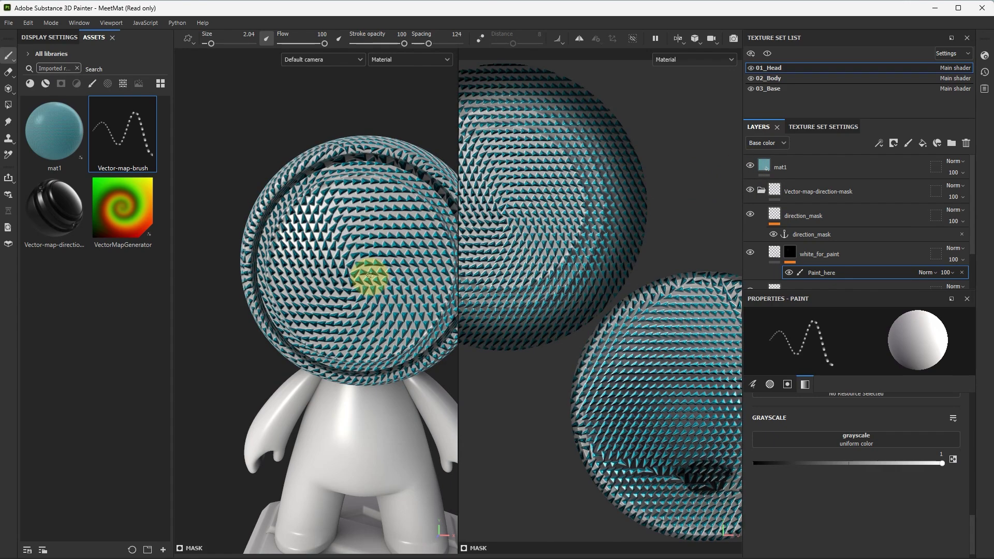